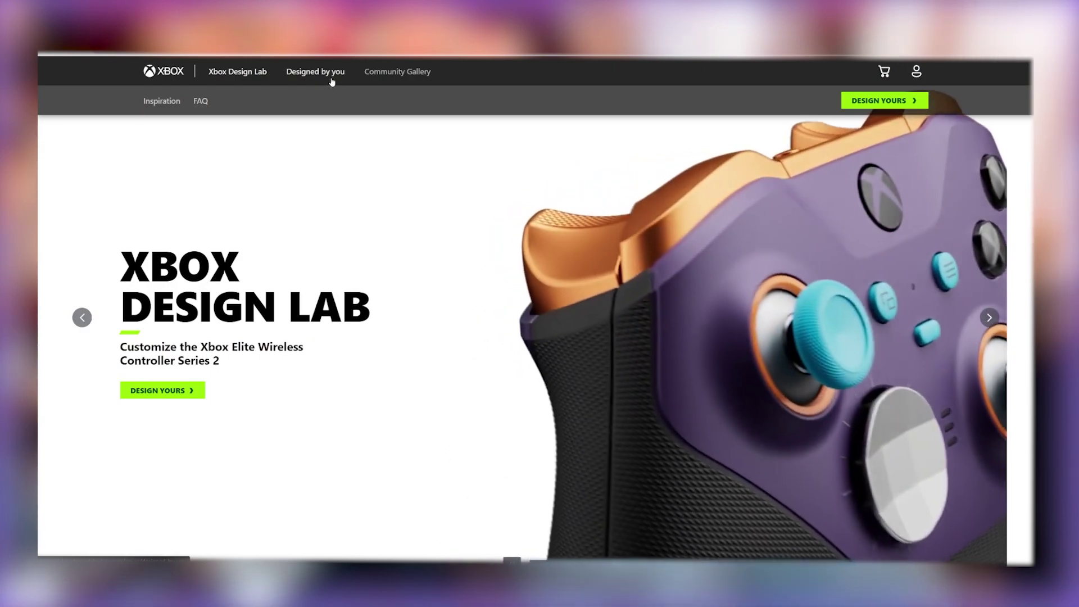
Try the controller body in Robot White, Astral Purple, pink, red and Soft Orange.
scroll(474, 187, down, 2)
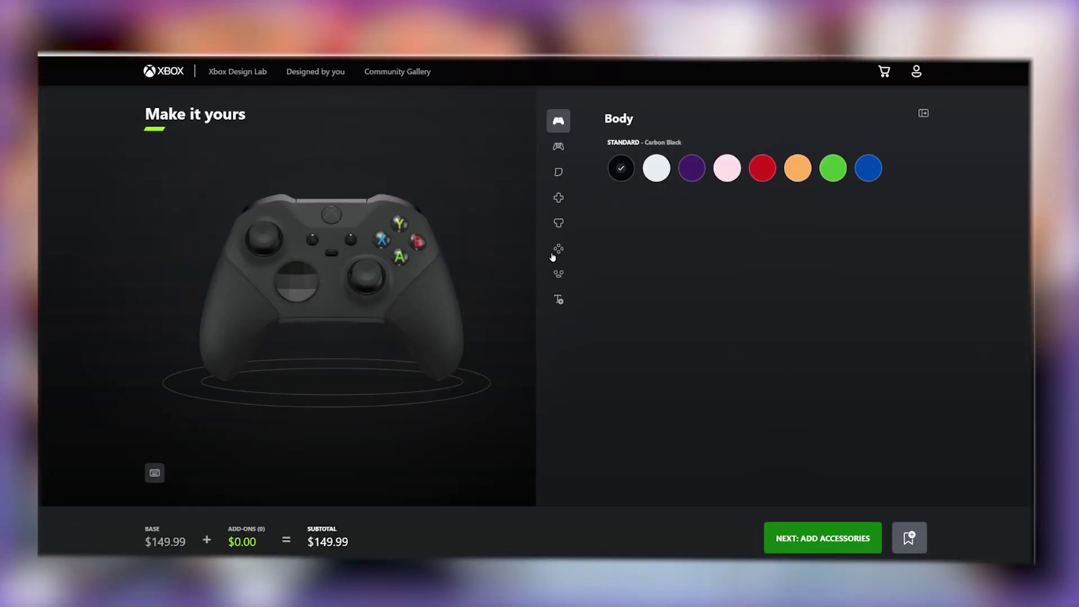
click(656, 168)
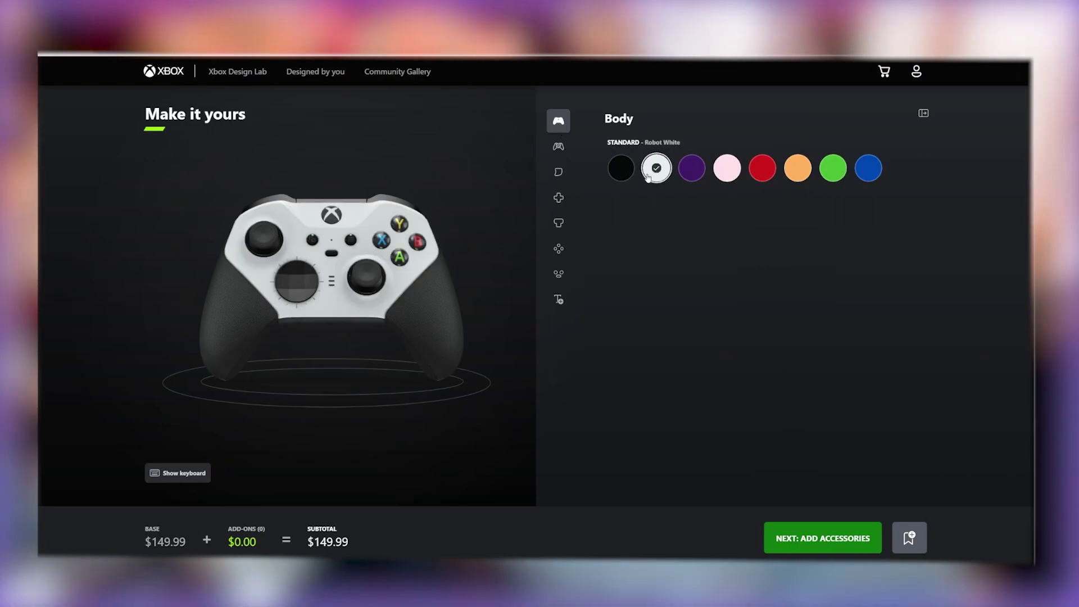
click(690, 170)
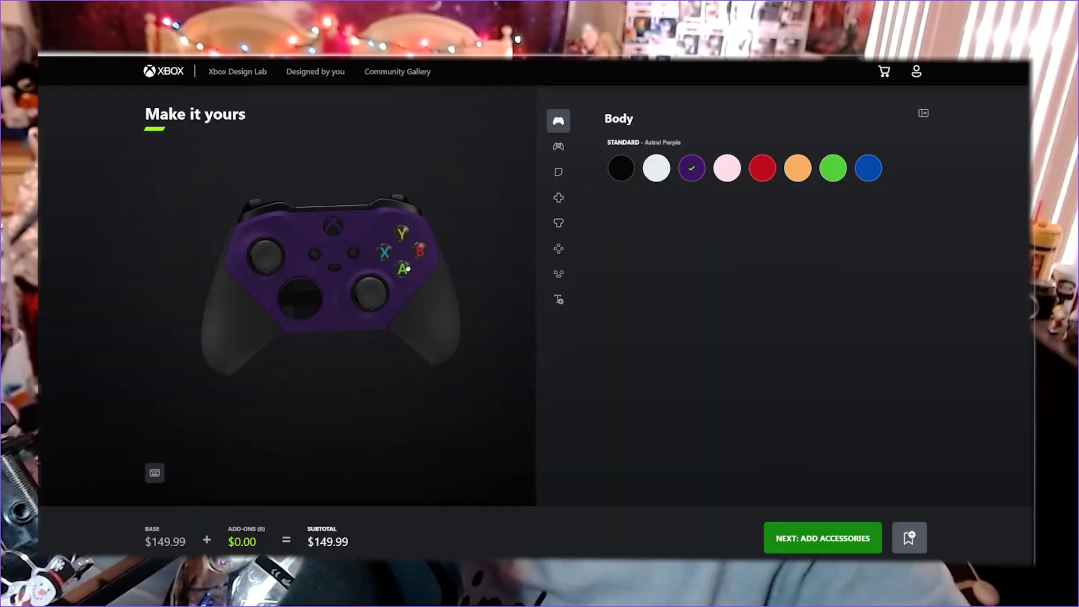
drag(407, 268, 391, 229)
click(727, 168)
click(767, 176)
click(797, 168)
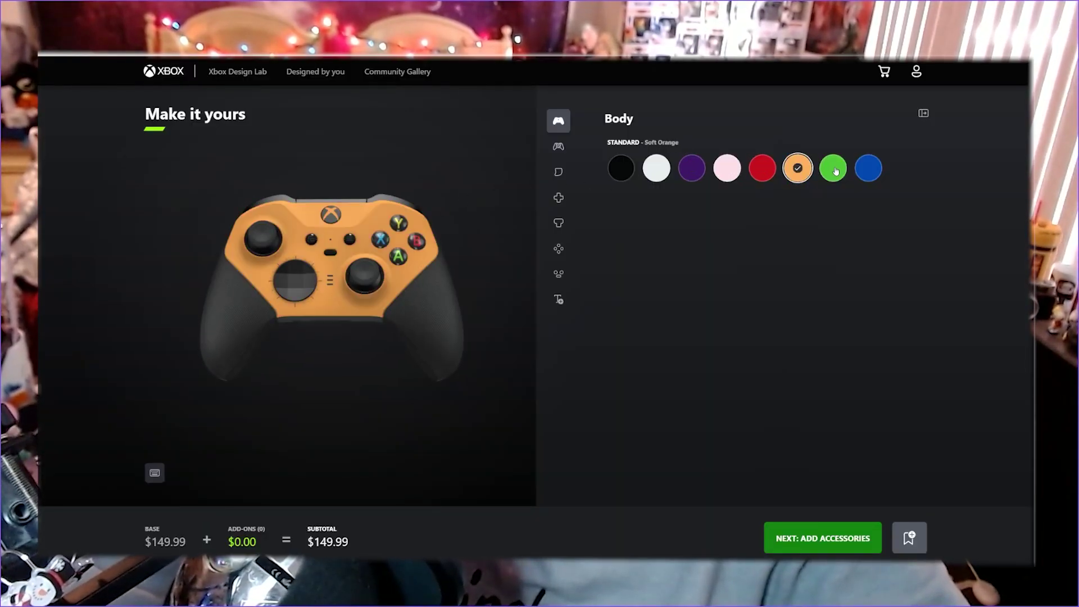
Compare further body colours, including blue, black, red, purple and Robot White, and settle on Soft Pink.
click(868, 167)
click(652, 171)
click(621, 168)
click(762, 168)
click(726, 168)
click(868, 168)
click(762, 167)
click(727, 167)
click(690, 174)
click(657, 169)
click(620, 169)
click(661, 169)
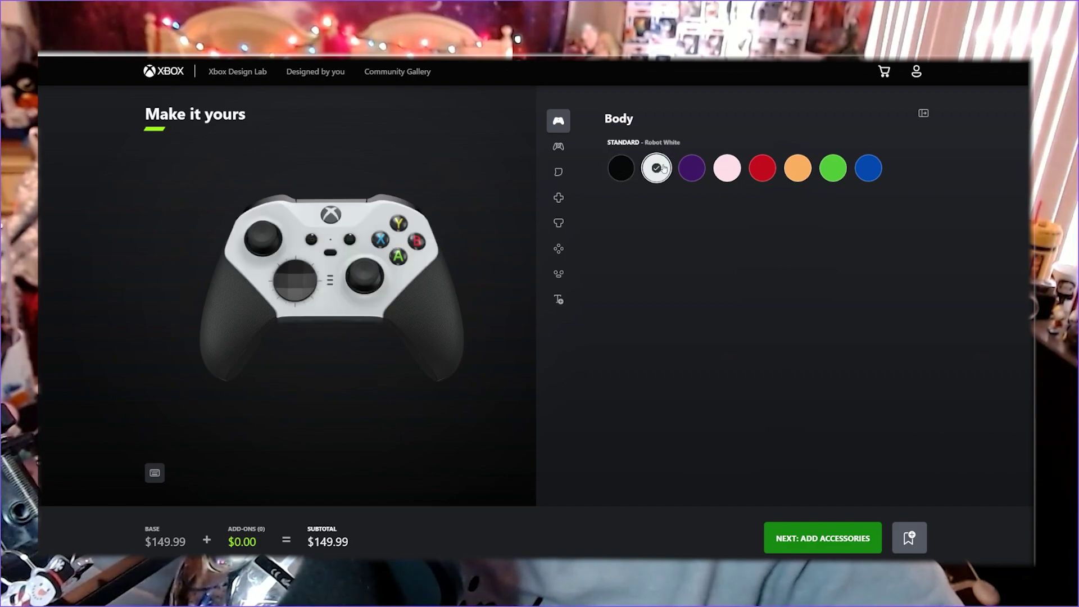
click(727, 168)
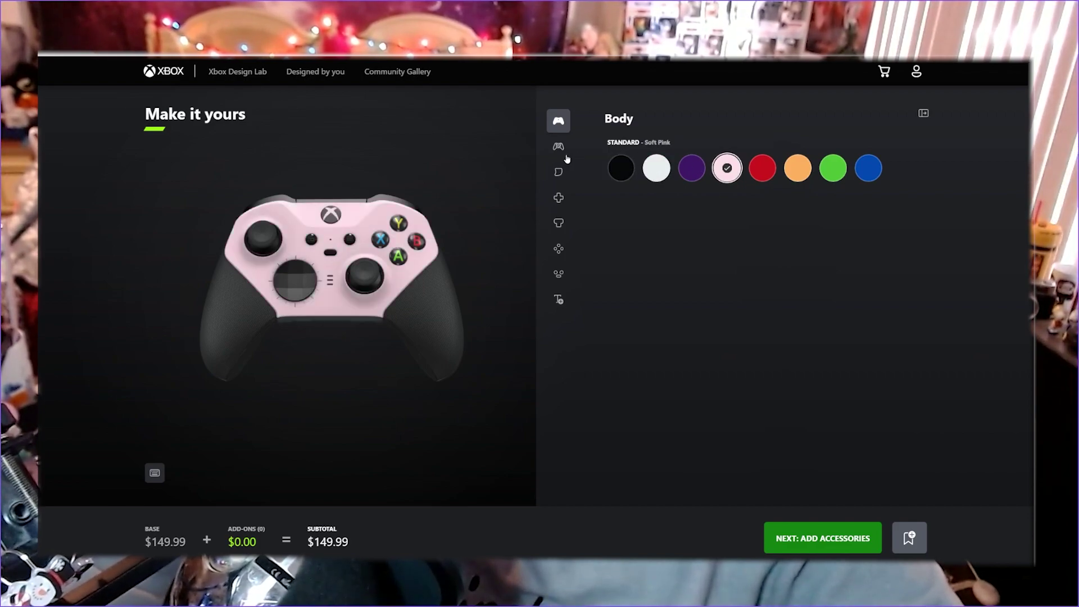
Set the controller's back to Velocity Green after trying Robot White and blue.
click(558, 146)
click(656, 168)
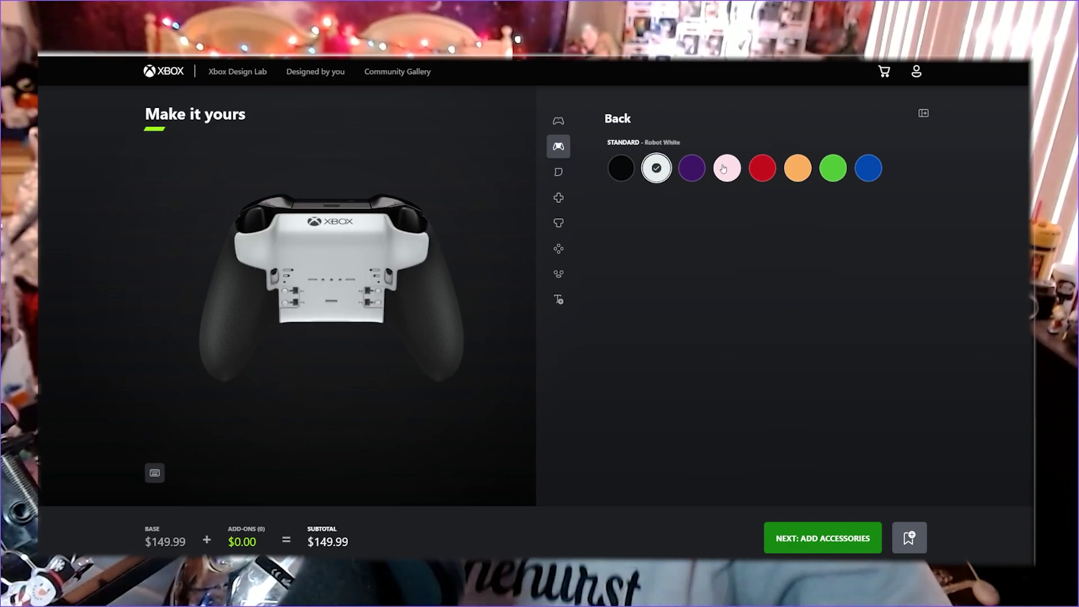
click(868, 169)
click(824, 170)
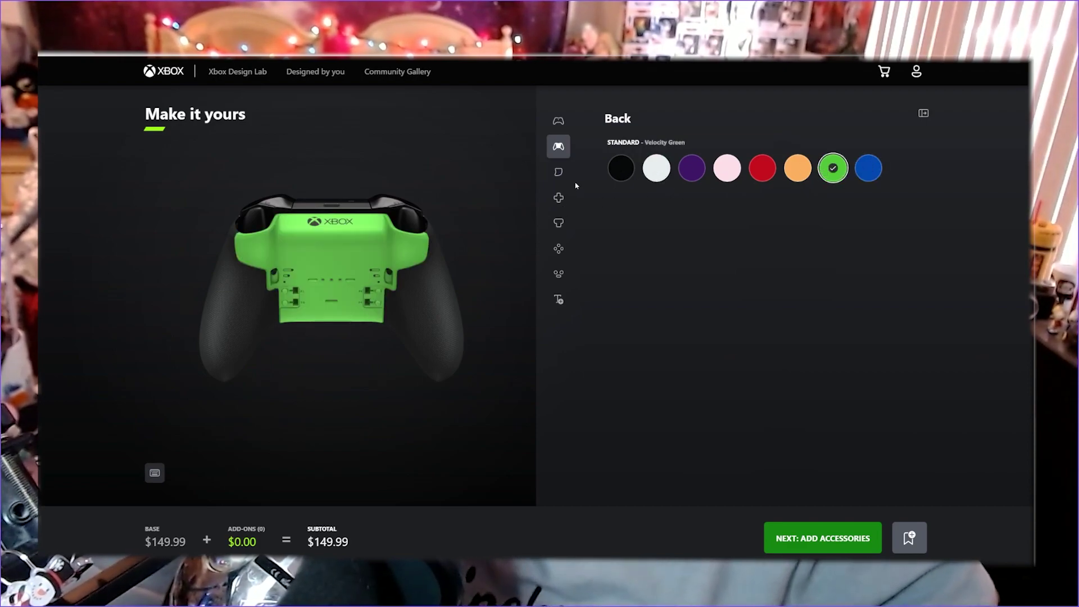
Try the bumpers and triggers in metallic Soft Purple, Pulse Red, Photon Blue, Desert Tan and Glacier Blue.
click(558, 171)
click(800, 168)
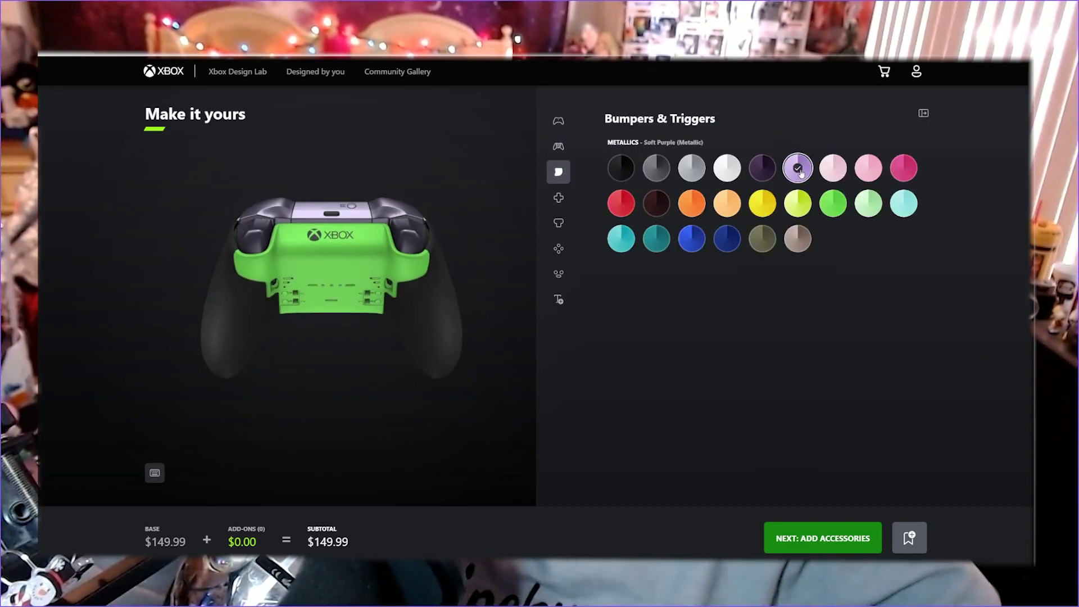
drag(315, 286, 403, 266)
click(622, 205)
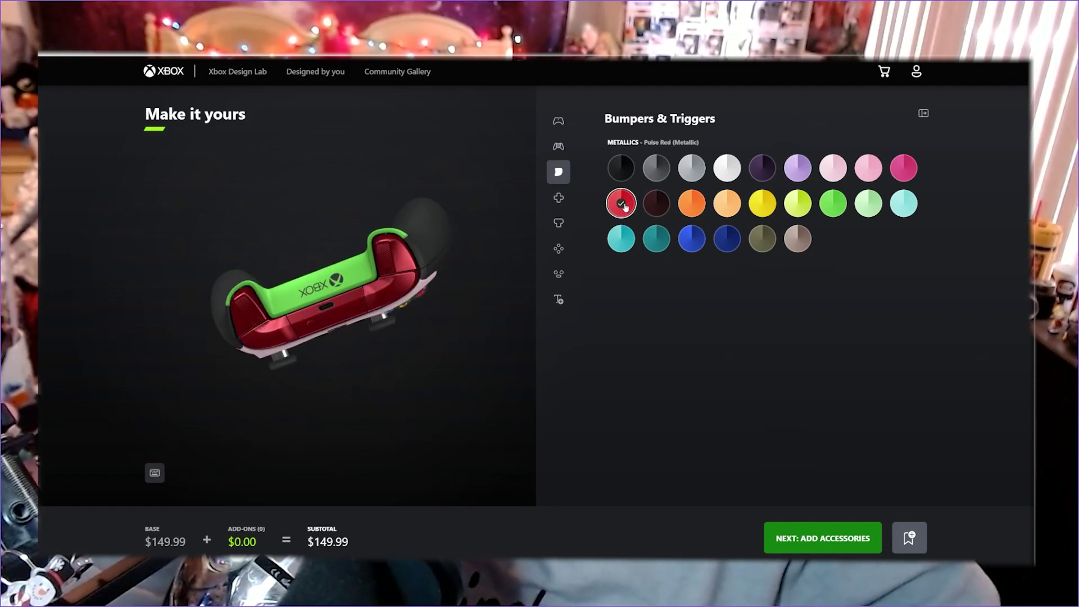
click(655, 202)
click(692, 238)
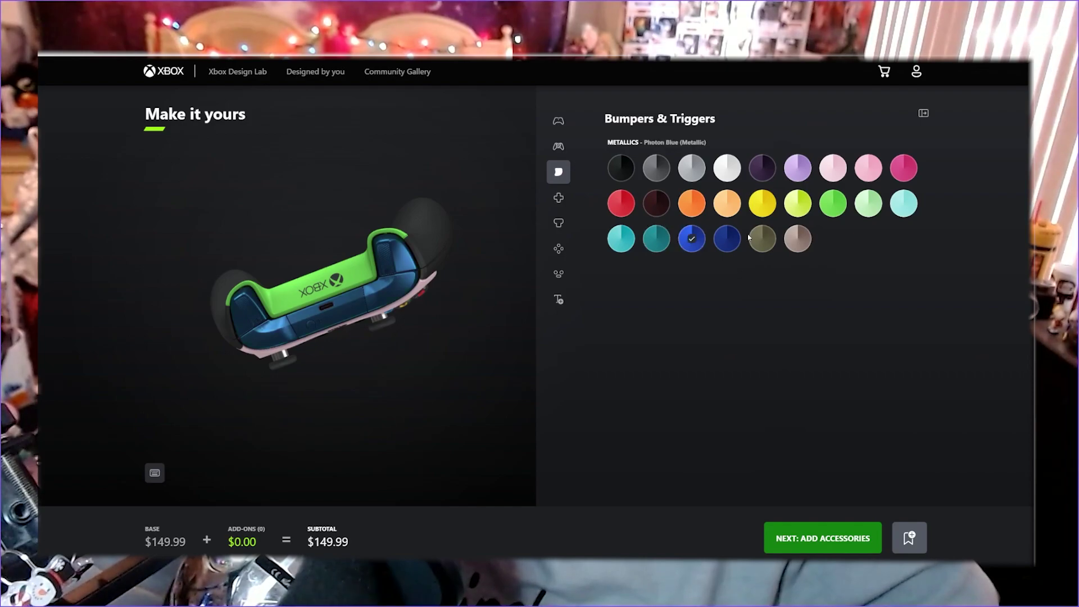
click(796, 238)
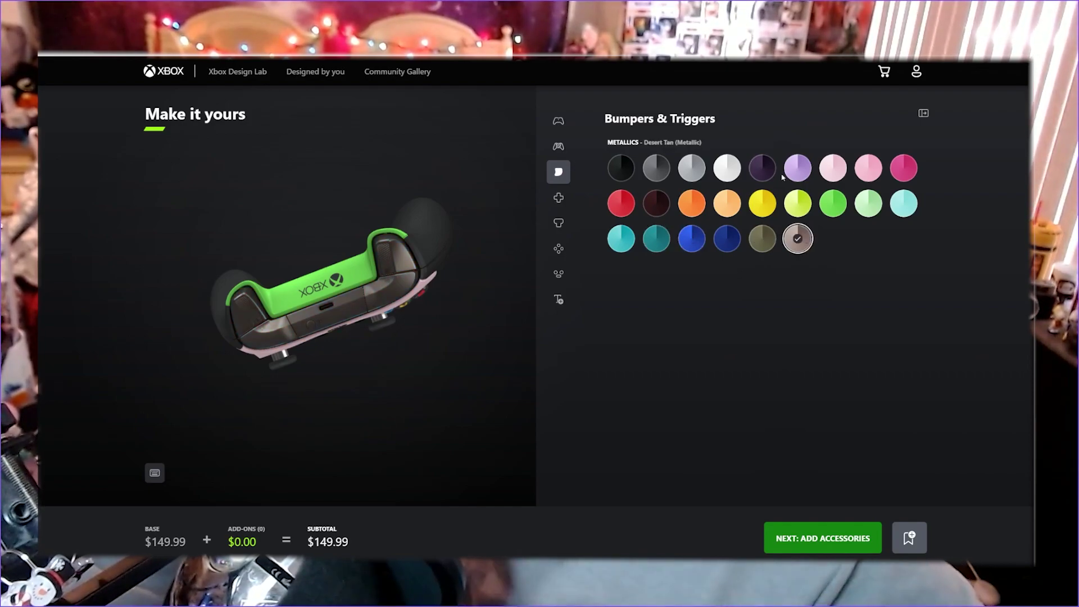
click(903, 204)
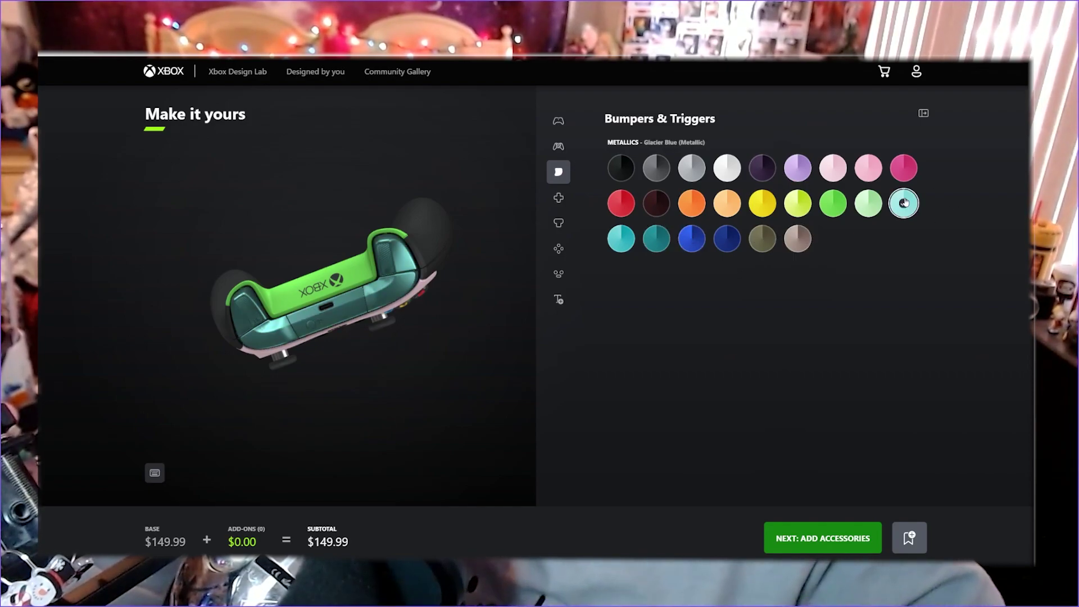
Try two more metallic bumper and trigger colours and settle on Pulse Red (Metallic).
click(903, 168)
drag(450, 275, 443, 160)
click(617, 241)
click(621, 204)
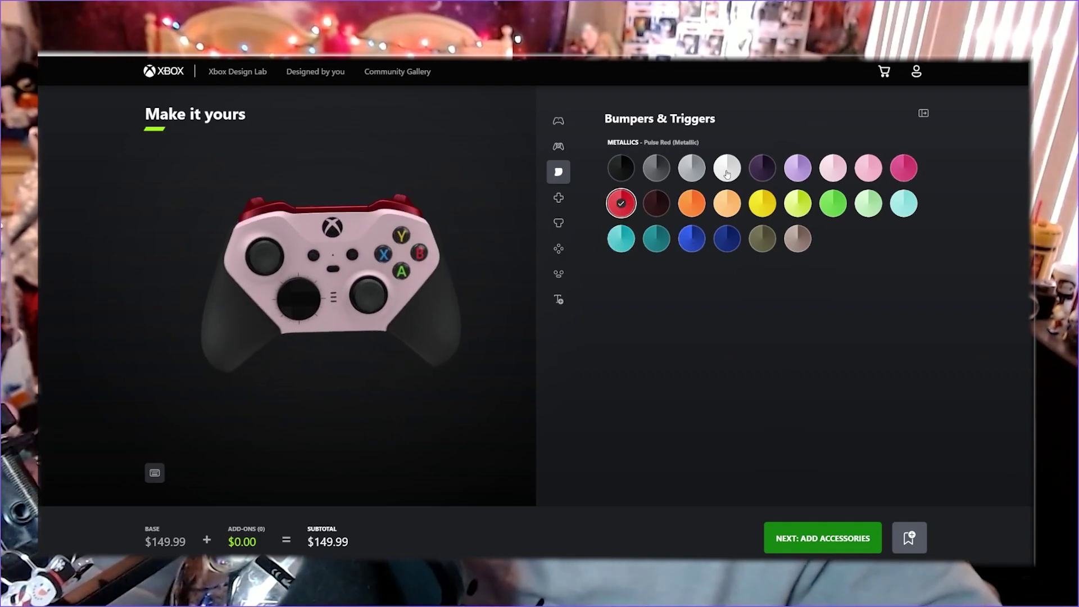
Set the D-pad to Astral Purple (Metal) in the Faceted style.
click(559, 198)
click(730, 262)
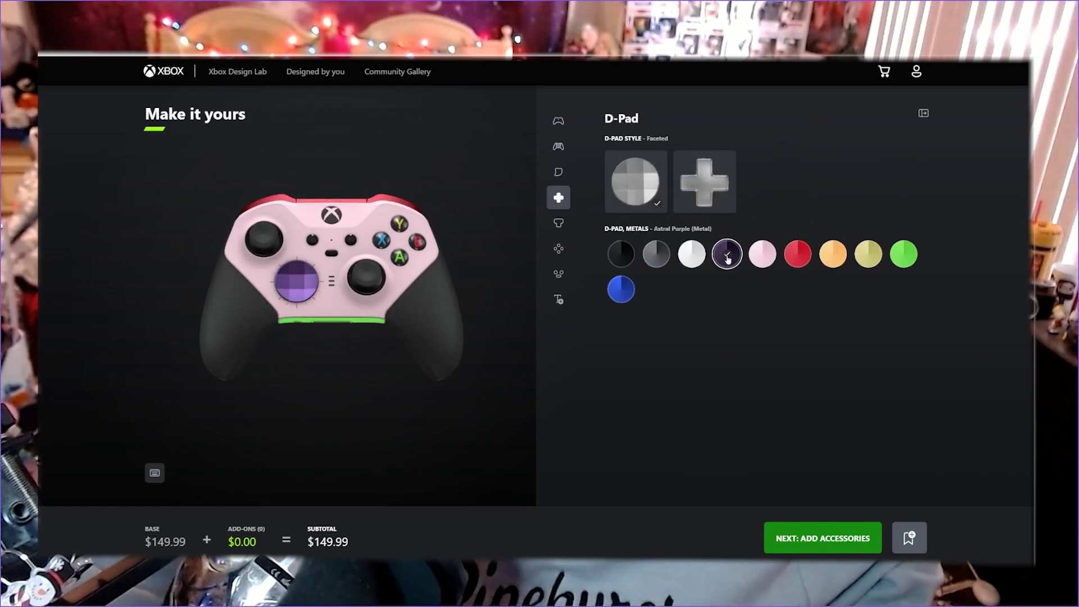
click(676, 178)
click(665, 179)
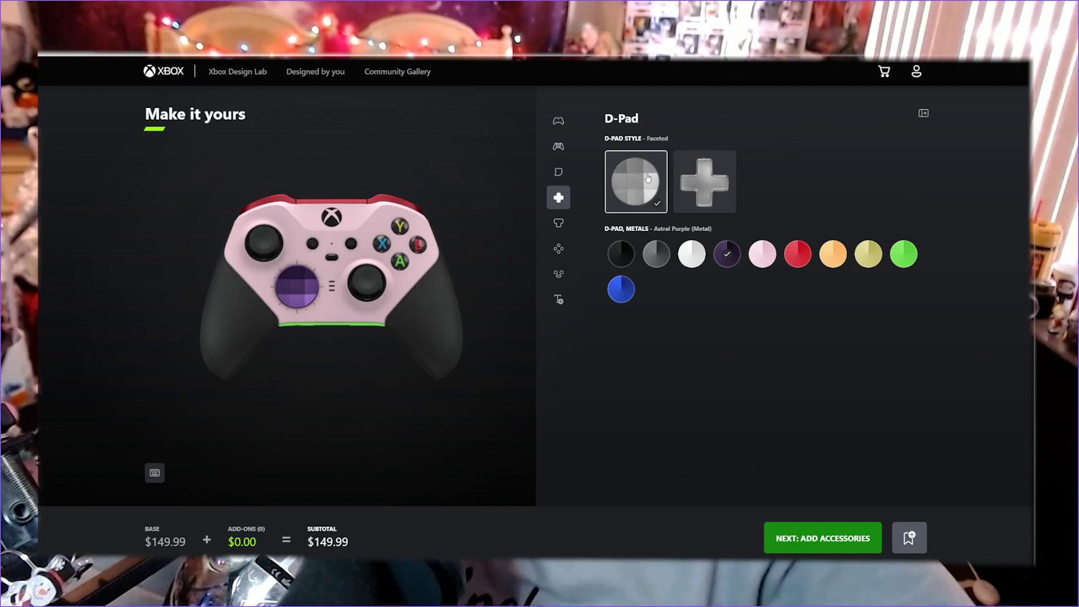
Compare the Cross and Faceted D-pad styles by switching between them, ending on Faceted.
click(703, 169)
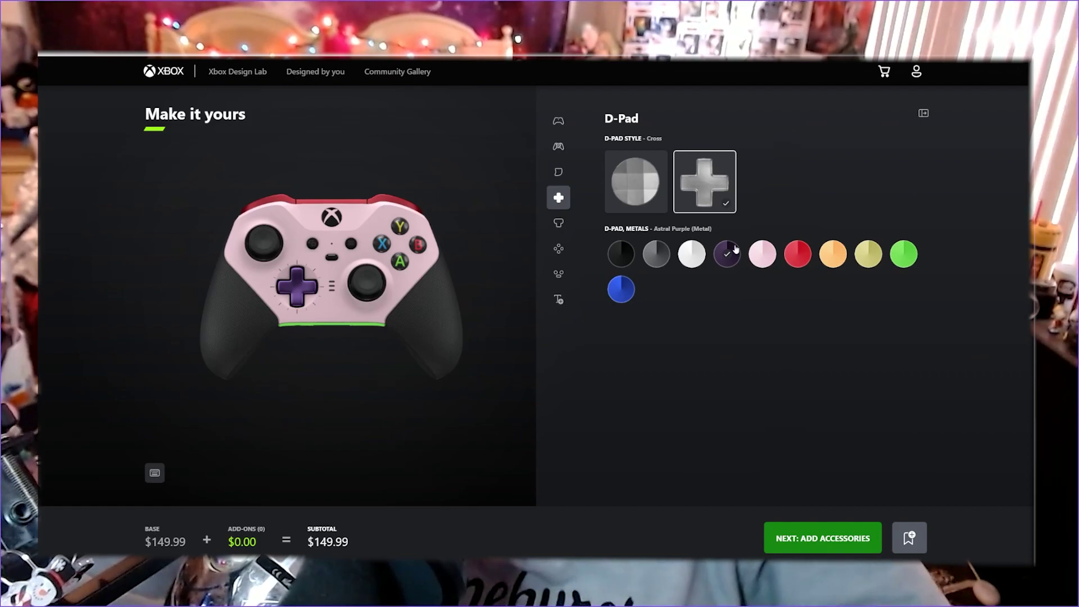
click(634, 185)
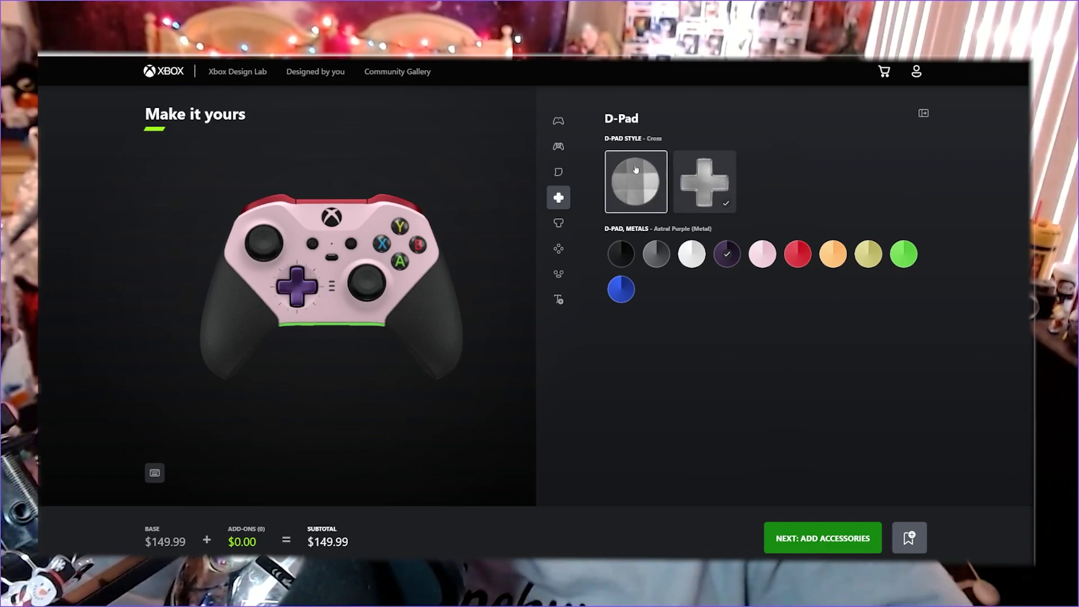
click(710, 186)
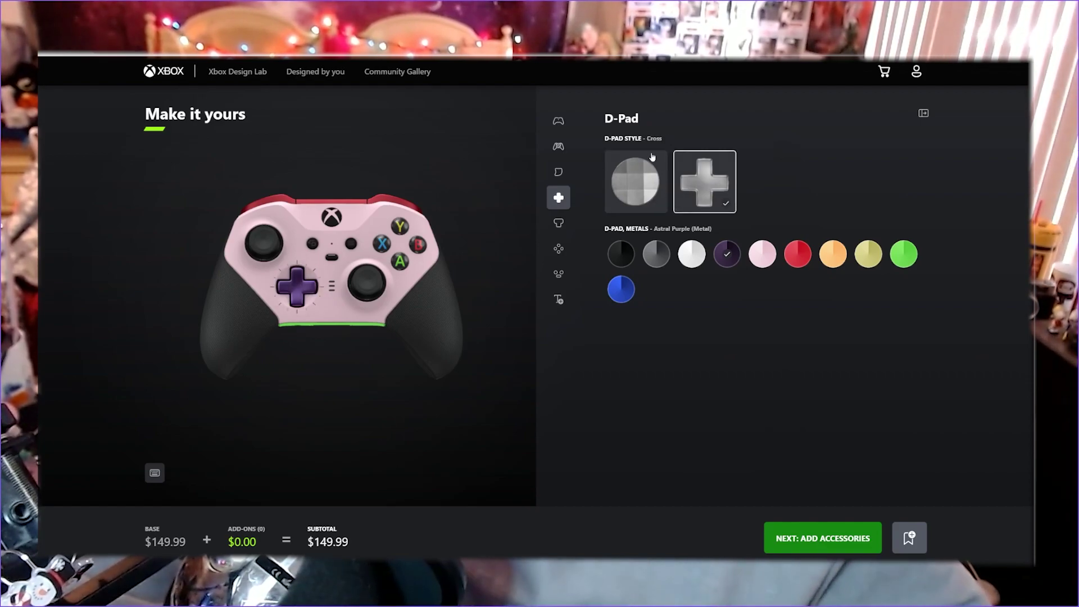
click(636, 176)
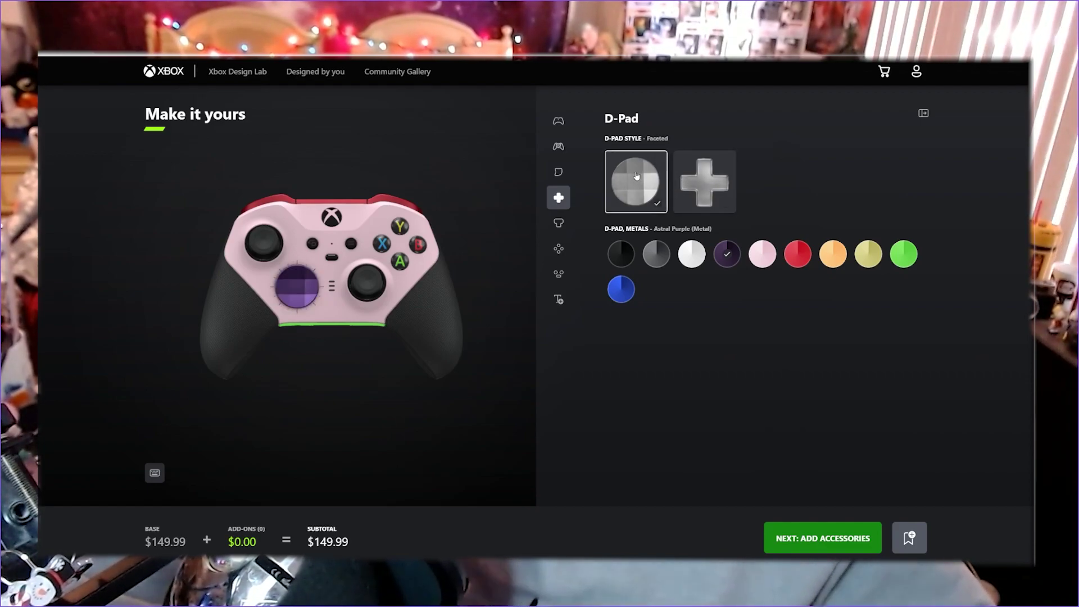
click(689, 176)
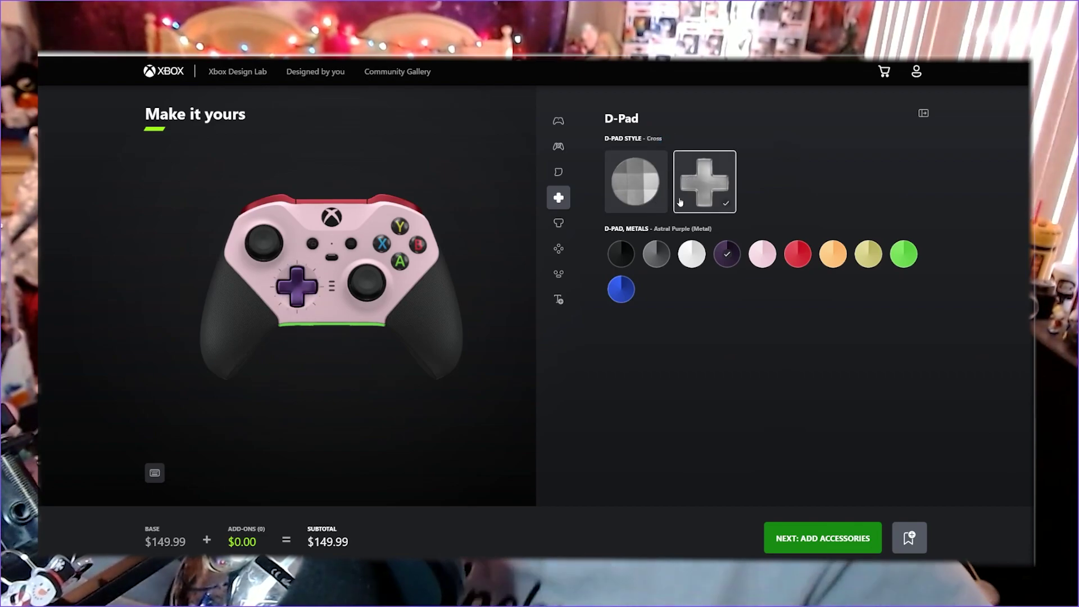
click(641, 167)
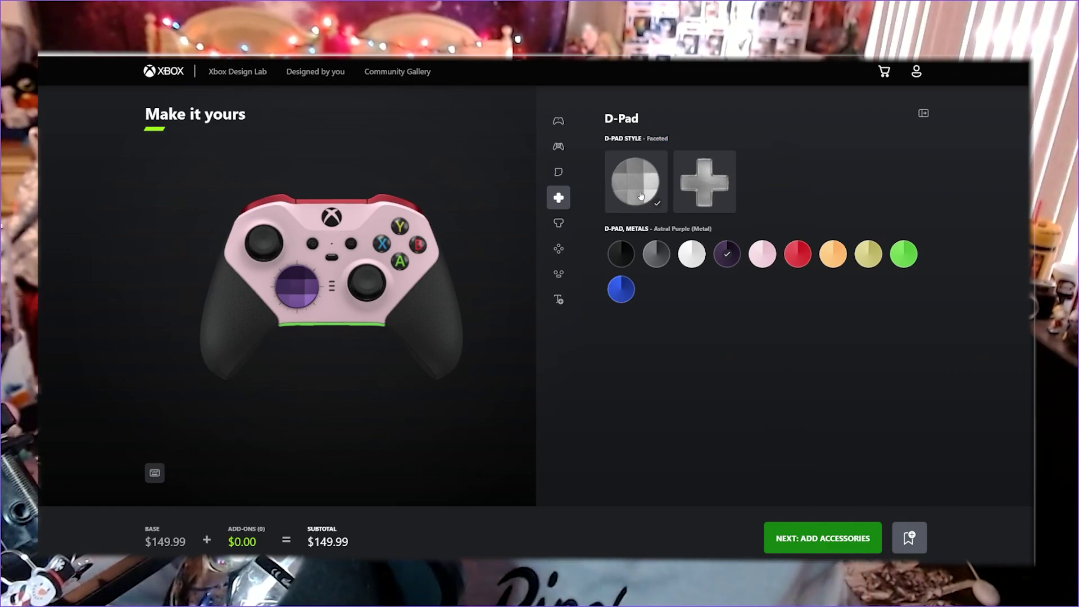
click(677, 161)
click(632, 188)
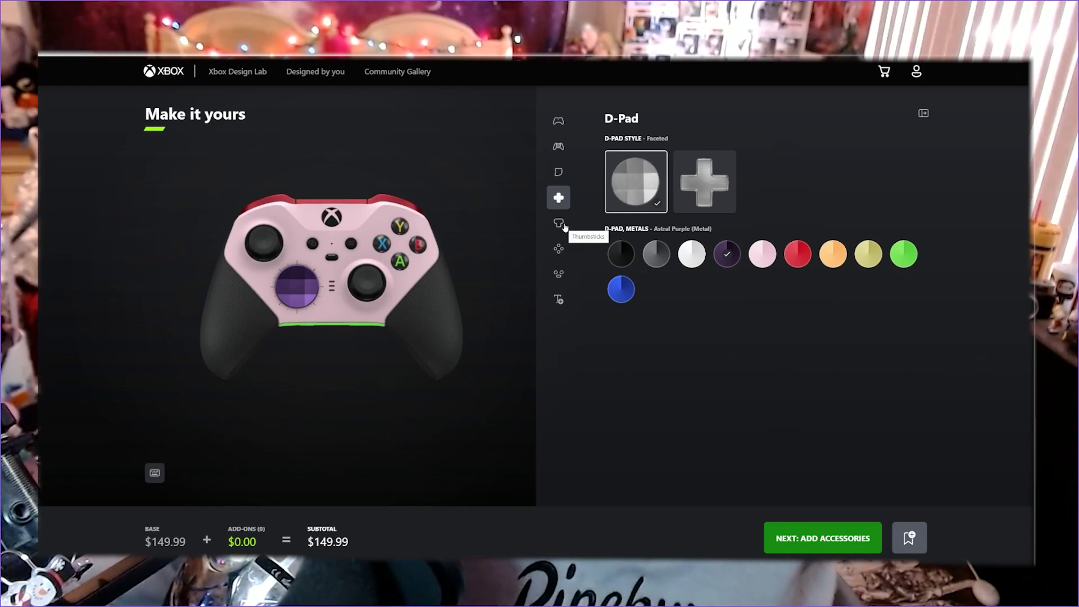
click(703, 181)
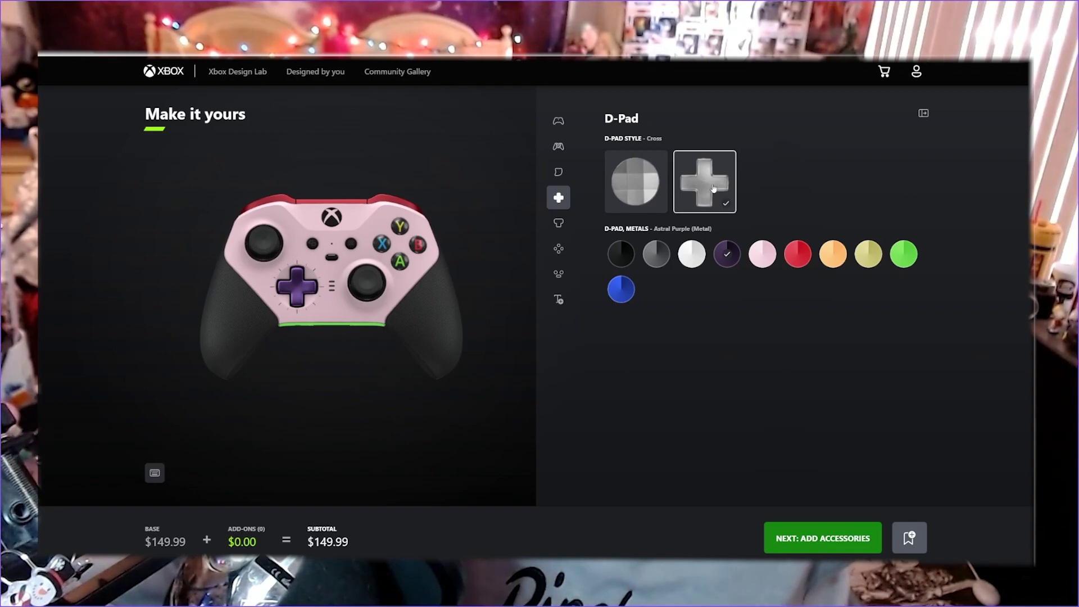
click(645, 197)
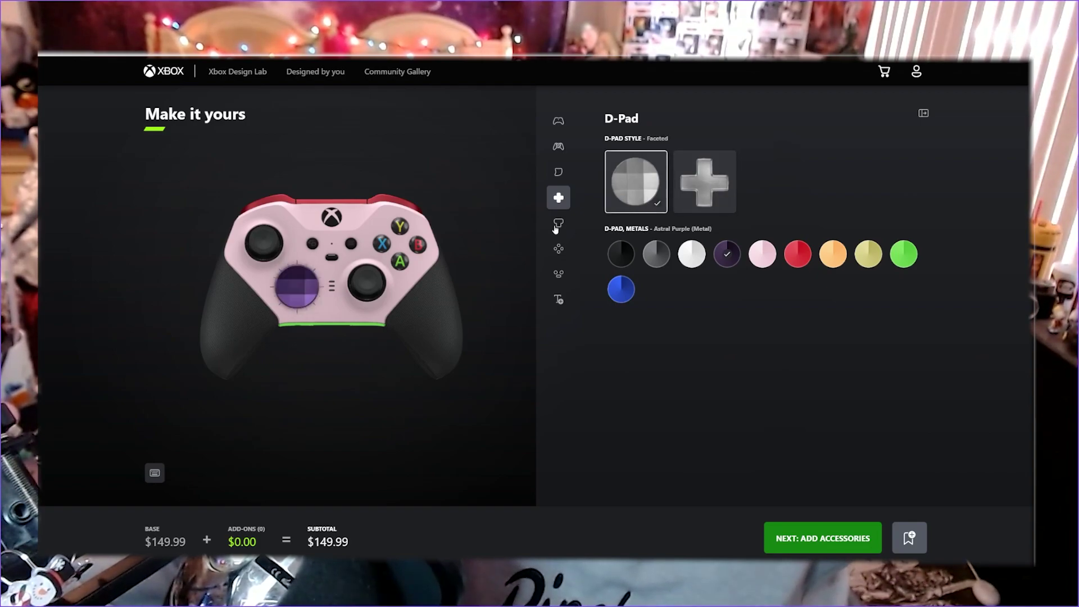
Set the thumbstick topper to Glacier Blue after trying Retro Pink.
click(558, 223)
click(799, 231)
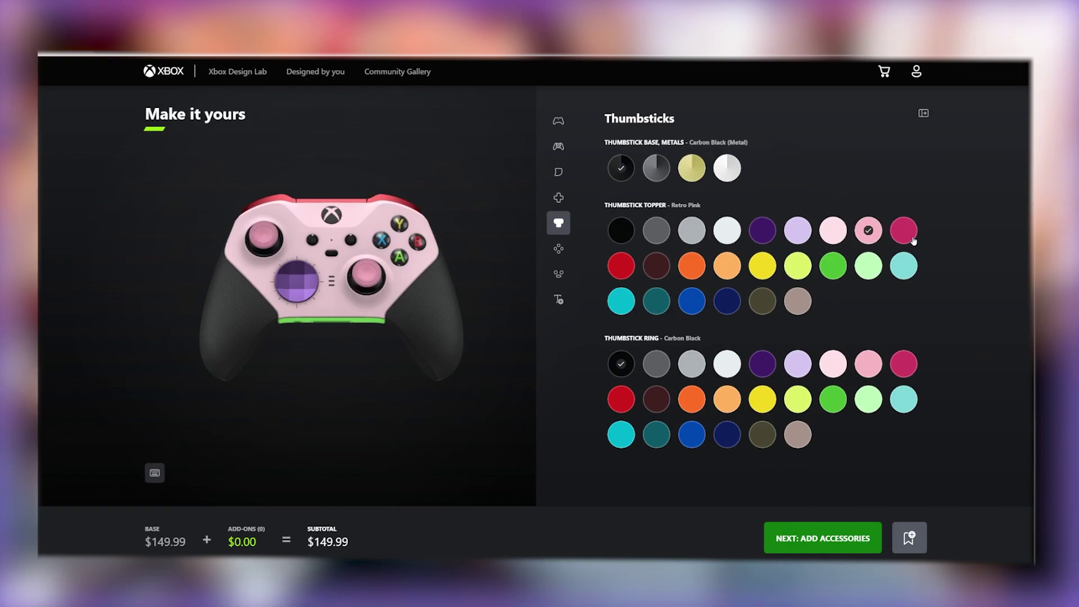
click(903, 265)
drag(438, 314, 410, 285)
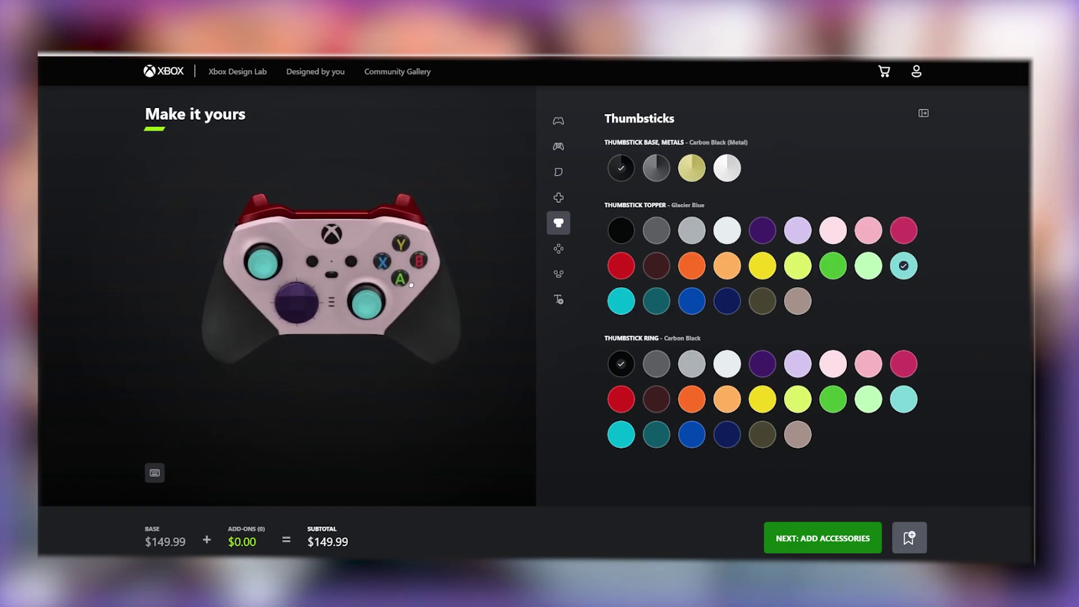
Compare thumbstick ring colours such as Astral Purple, Robot White and Soft Purple, and settle on Deep Pink.
click(762, 363)
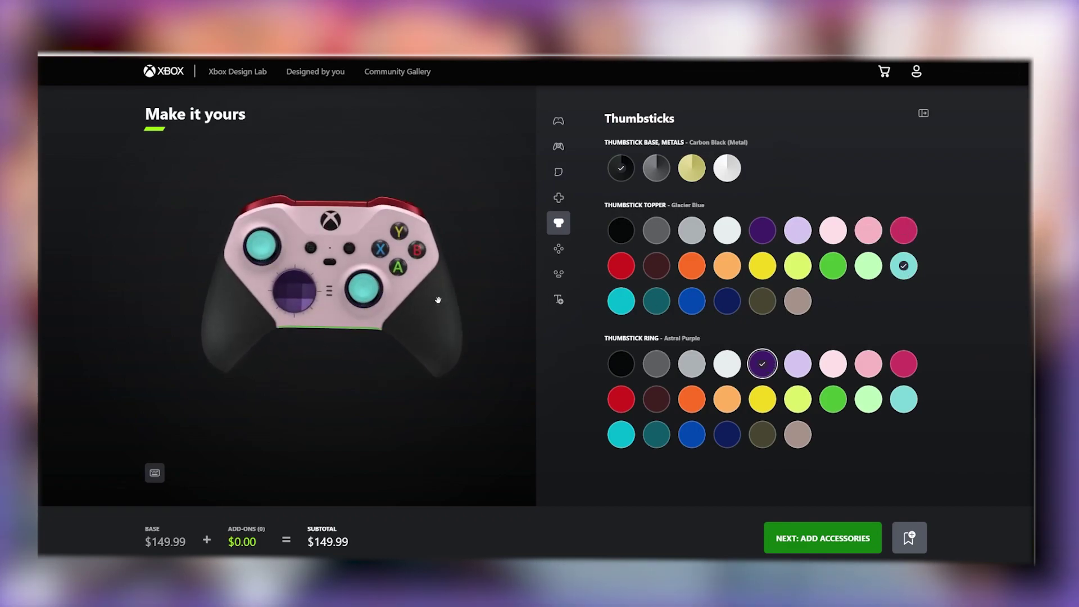
click(727, 364)
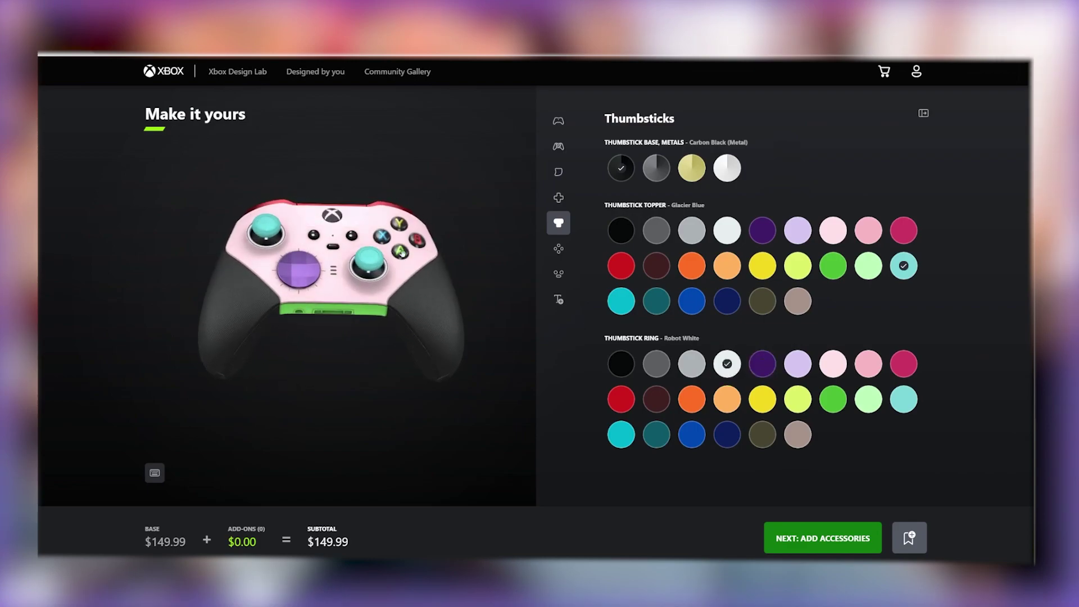
click(903, 400)
click(725, 435)
click(655, 434)
click(725, 363)
click(797, 364)
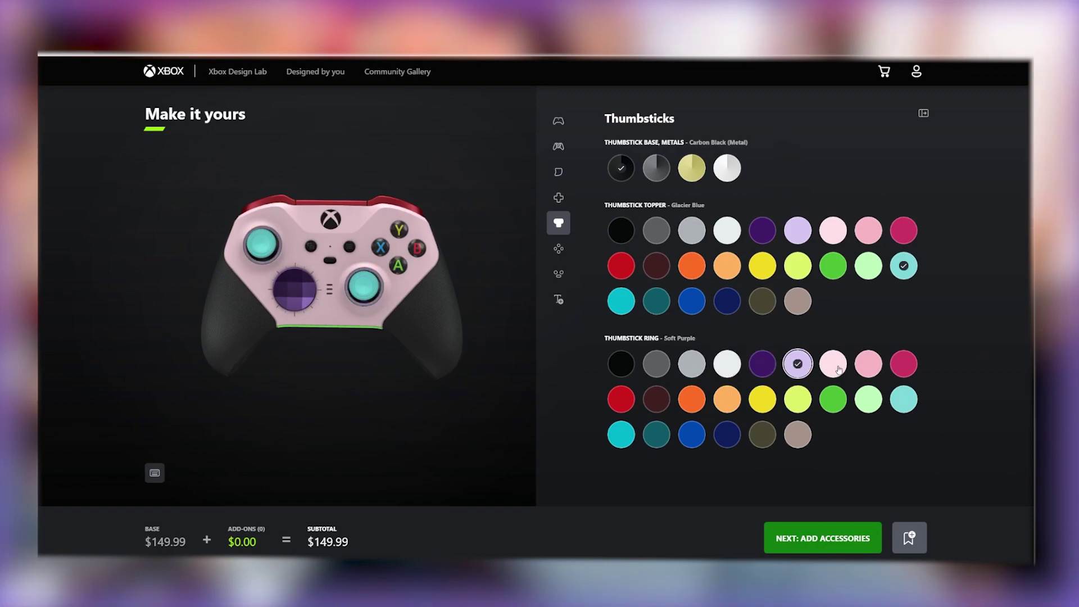
click(903, 364)
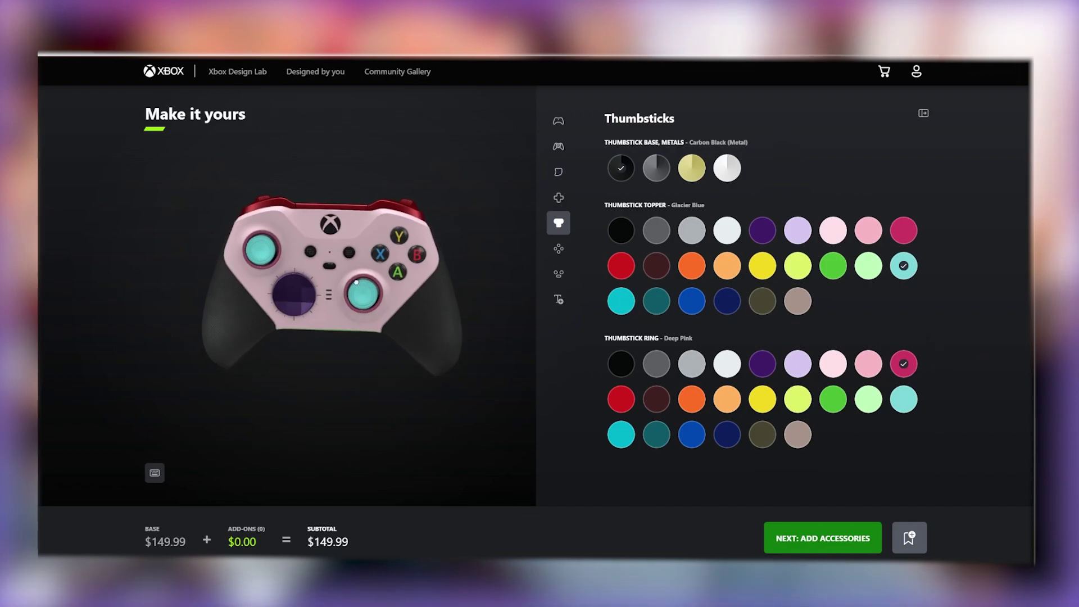
Set the ABXY buttons to Soft Pink after trying Gray on Black and purple.
click(558, 248)
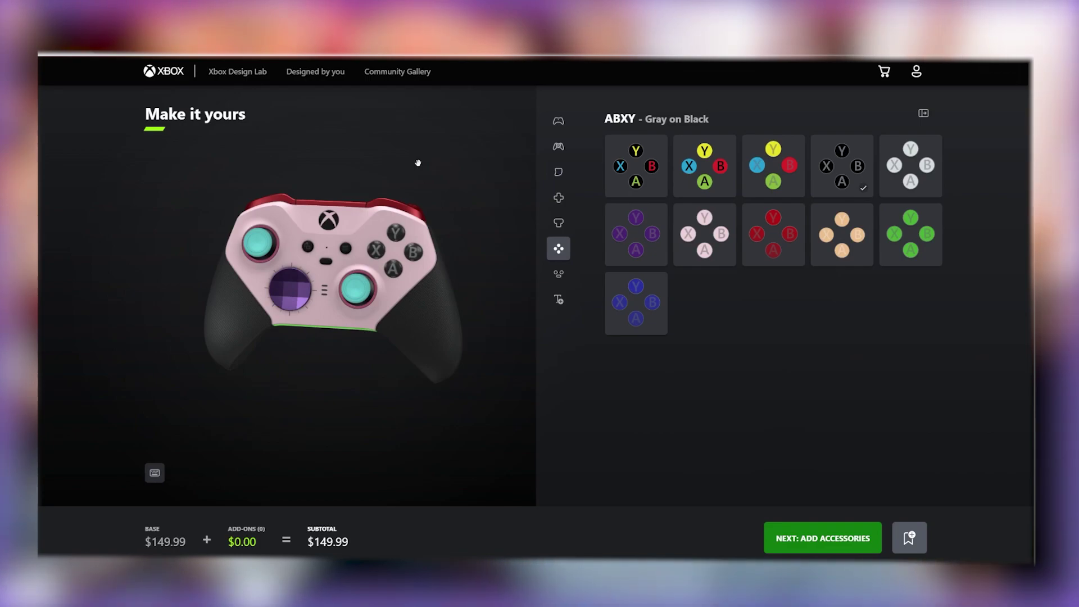
drag(444, 227, 448, 229)
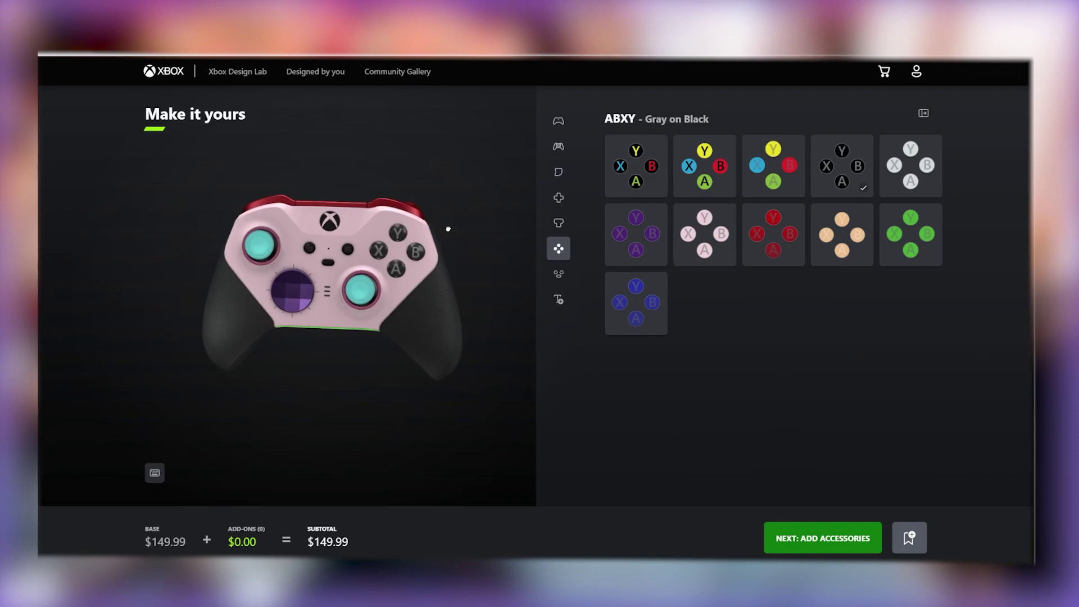
click(642, 237)
click(690, 241)
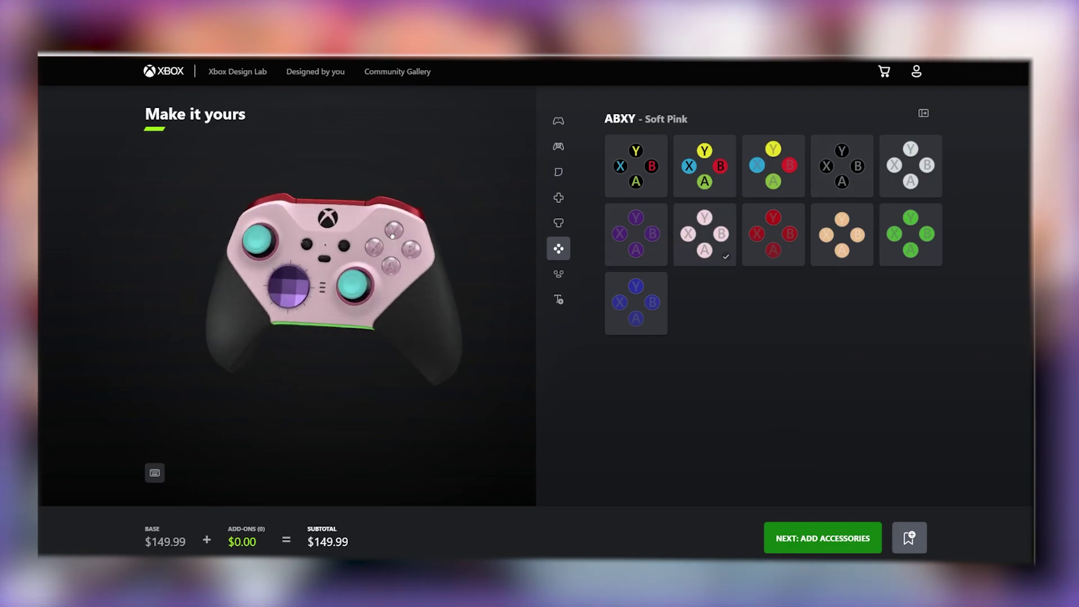
Set the View, Menu and Share buttons to Velocity Green after trying colours such as Soft Pink and Pulse Red.
click(558, 274)
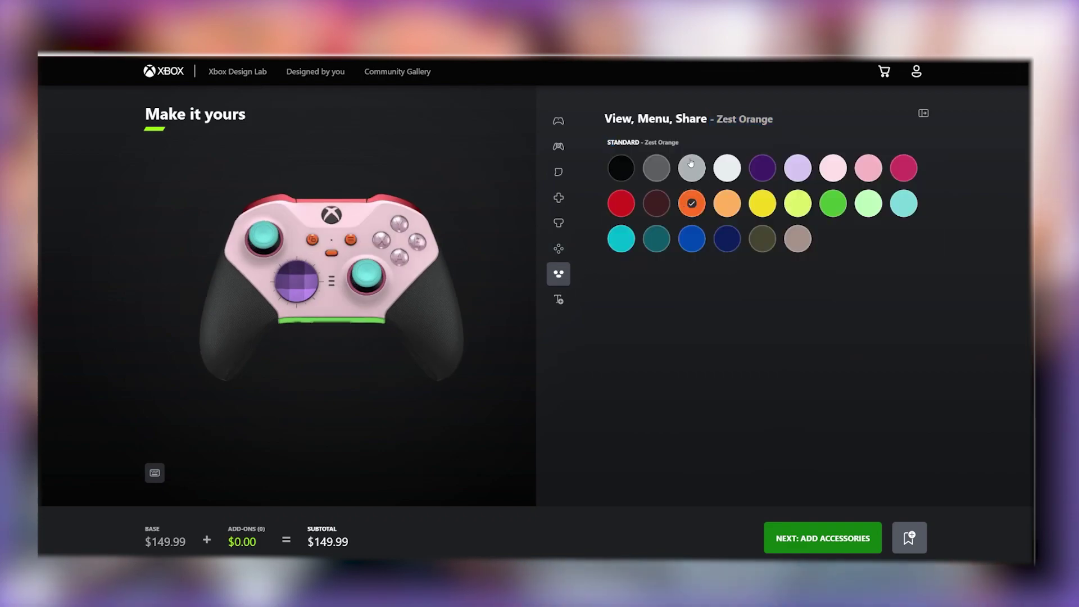
click(797, 167)
click(835, 172)
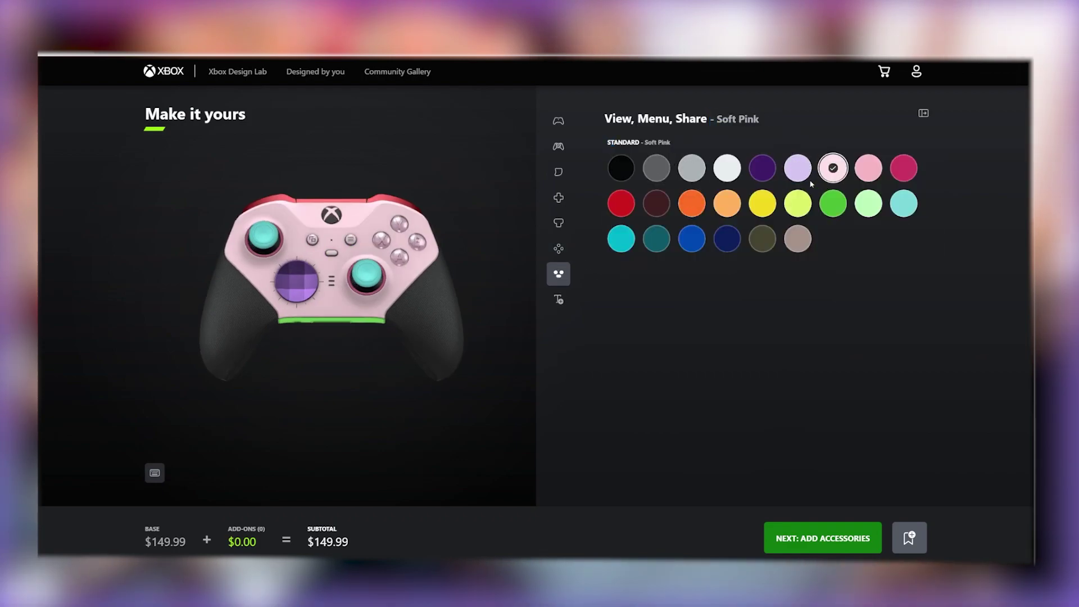
click(621, 238)
click(624, 202)
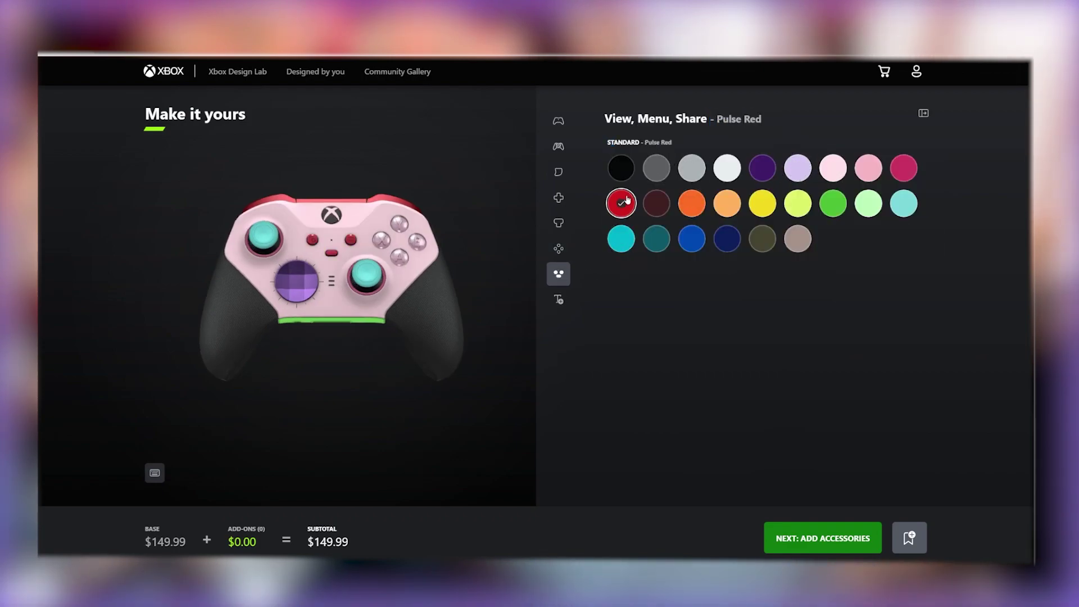
click(797, 202)
click(833, 203)
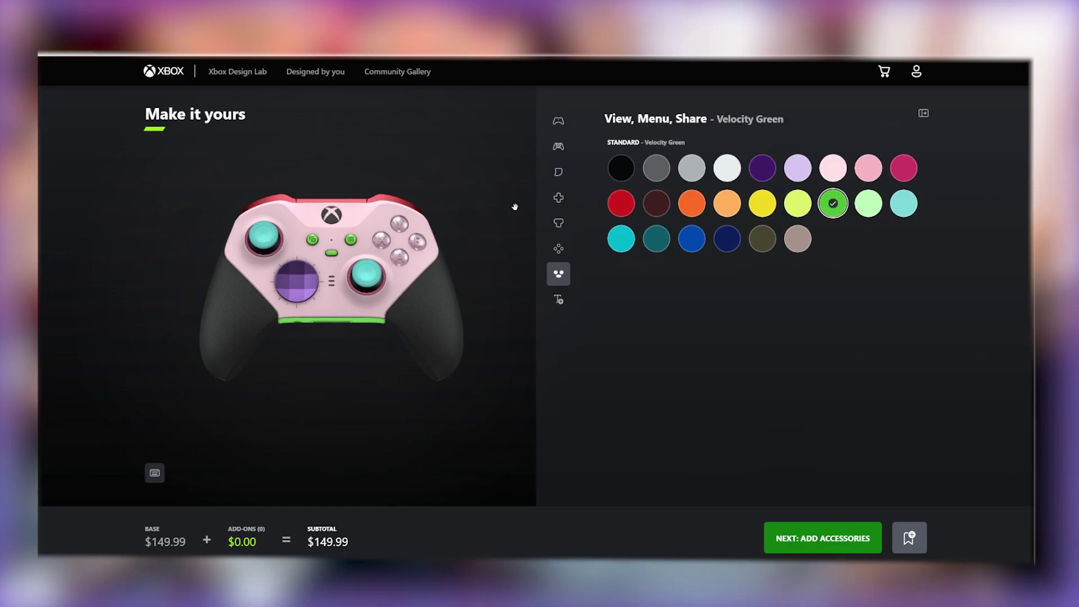
Try the laser engraving option by switching it on and back off.
click(557, 301)
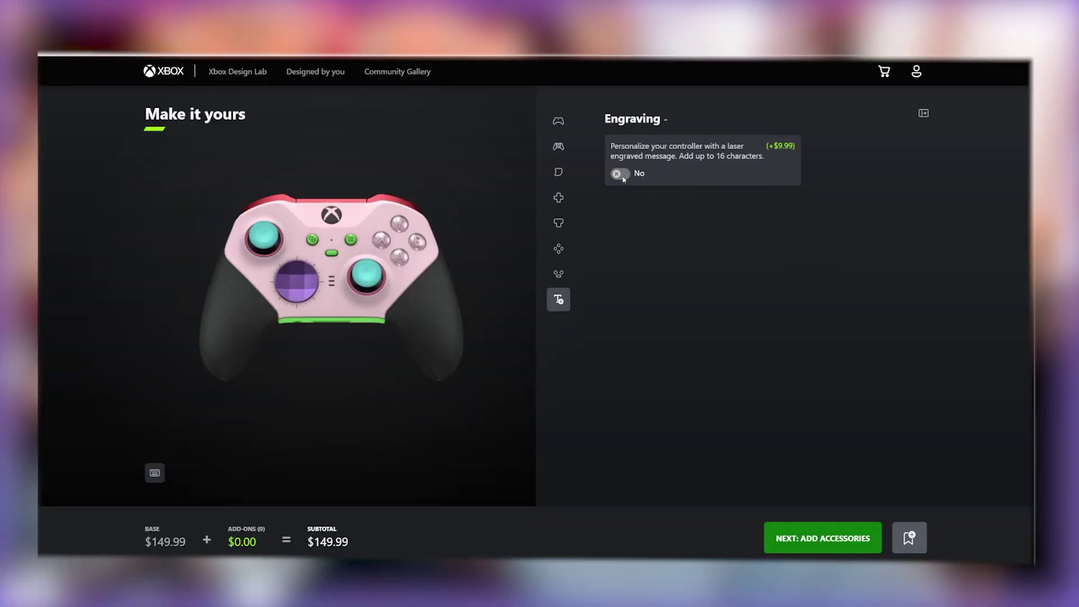
click(619, 176)
click(638, 177)
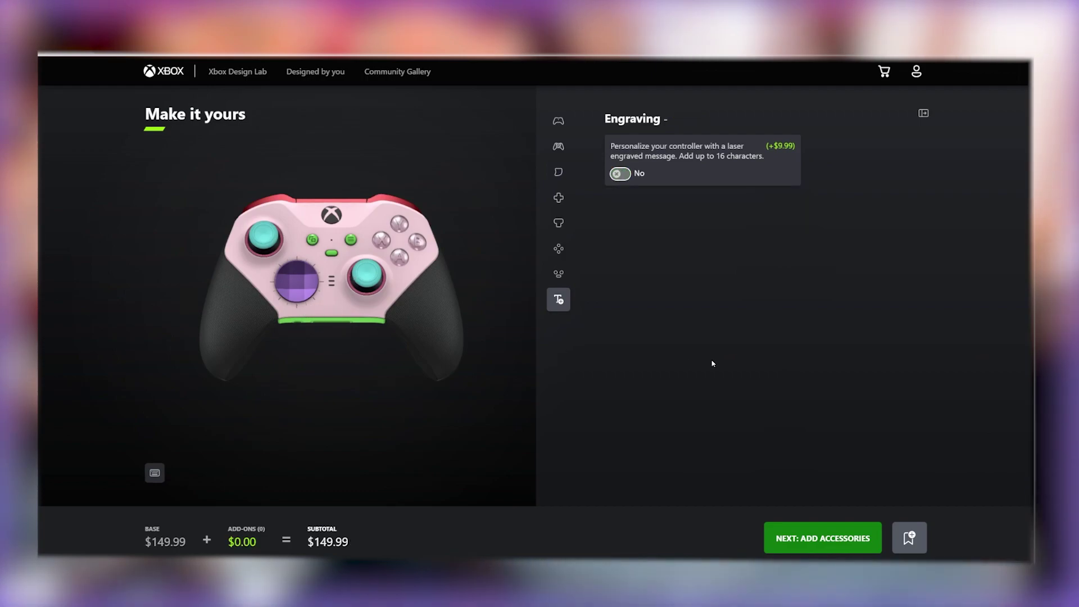
Proceed to the accessories, view the controller's back and add the Paddles Pack.
click(811, 541)
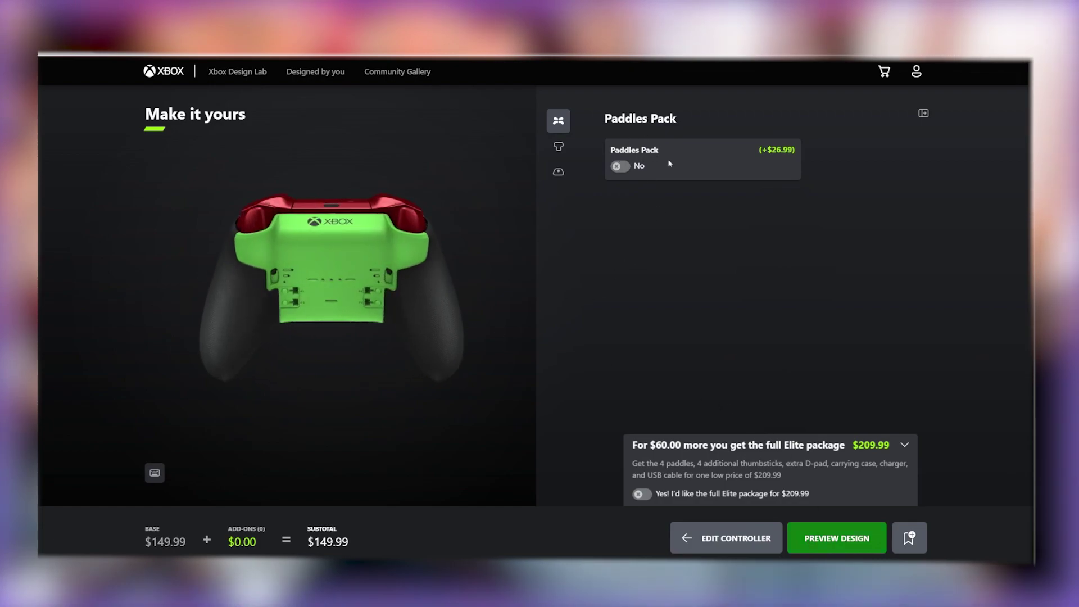
drag(393, 289, 402, 283)
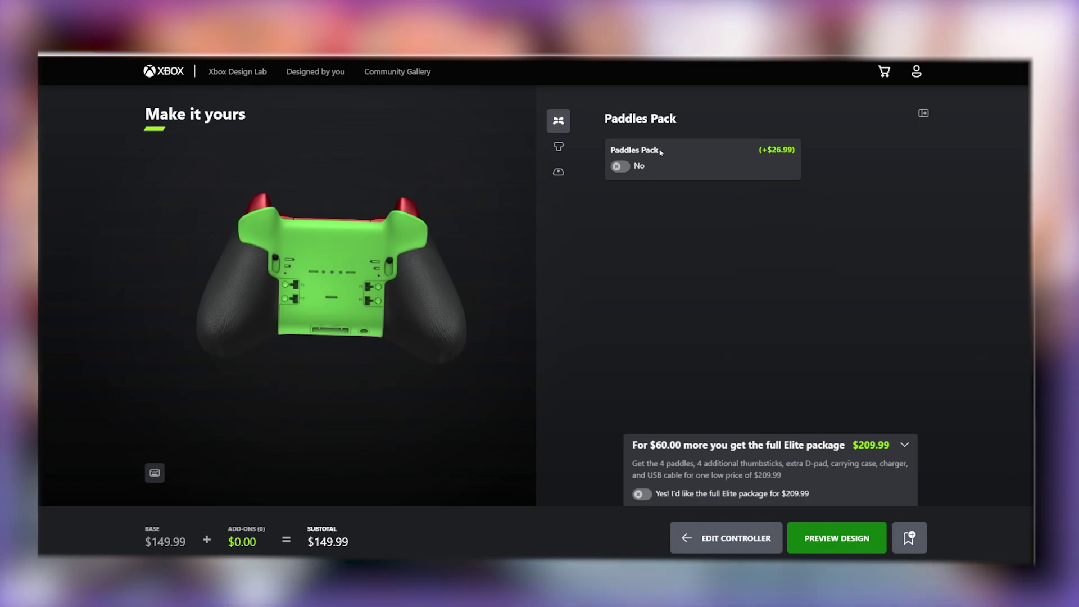
click(614, 166)
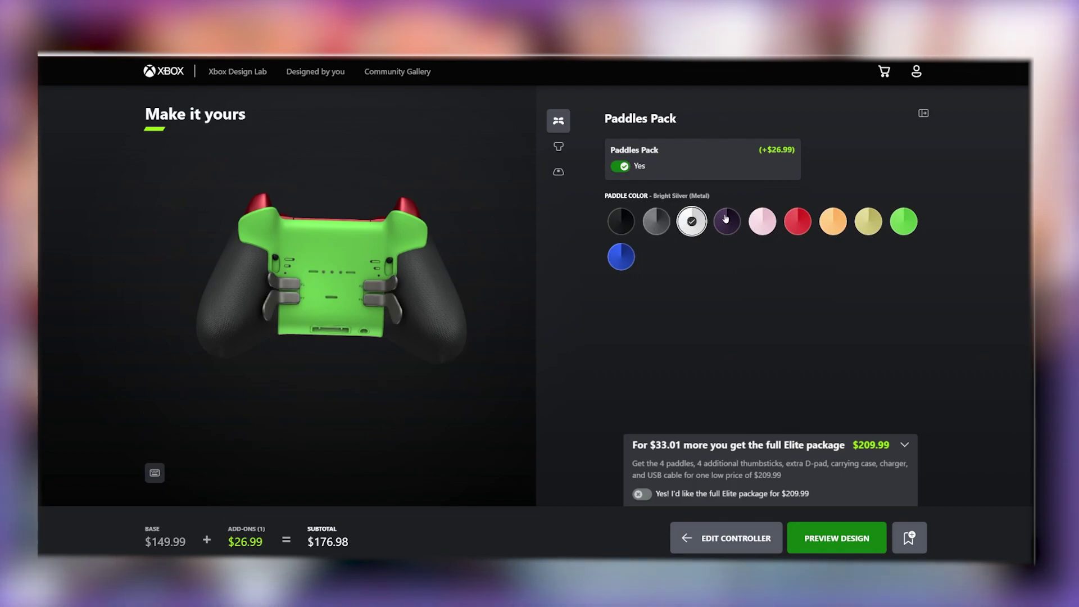
Set the paddle colour to Astral Purple (Metal) after trying red, orange, gold and Photon Blue, and check it on the controller.
click(798, 228)
click(833, 226)
click(869, 226)
click(628, 260)
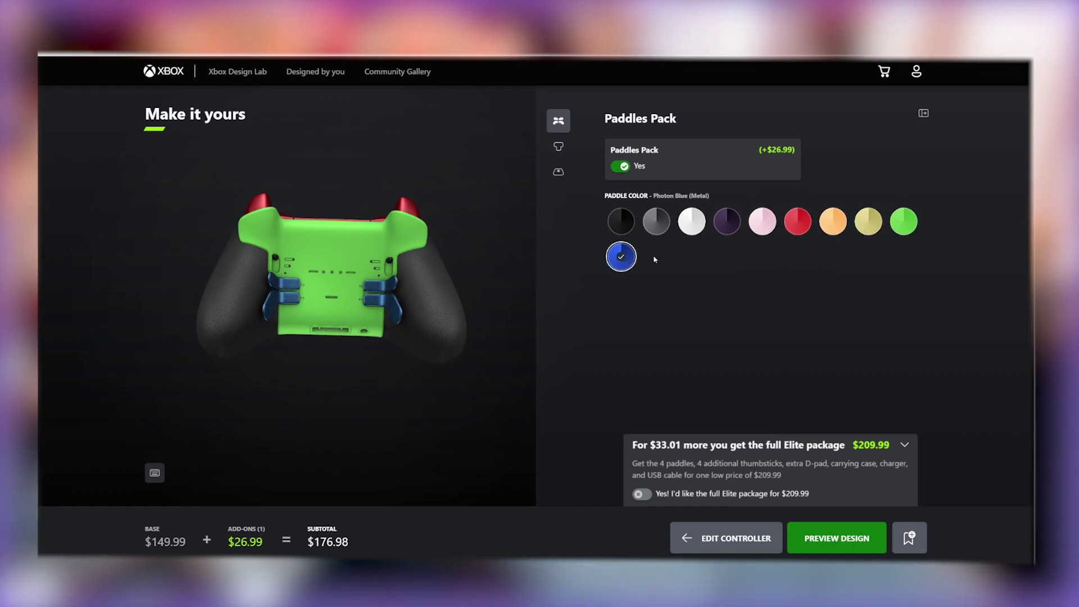
click(727, 228)
drag(477, 267, 463, 301)
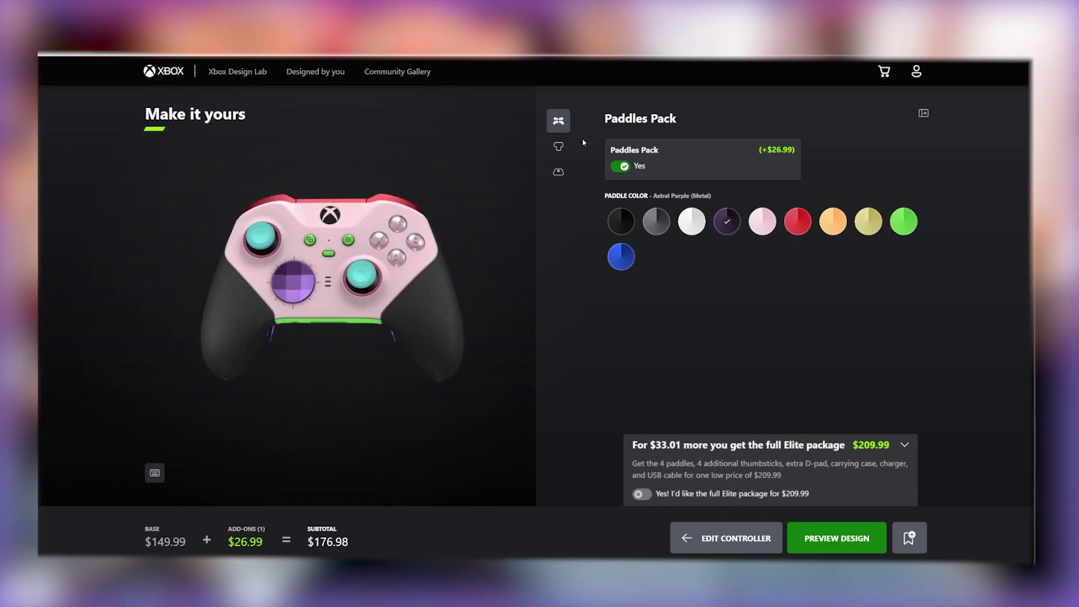
Add the Thumbsticks & D-pad Pack and set its Cross D-pad to Bright Silver (Metal).
click(558, 147)
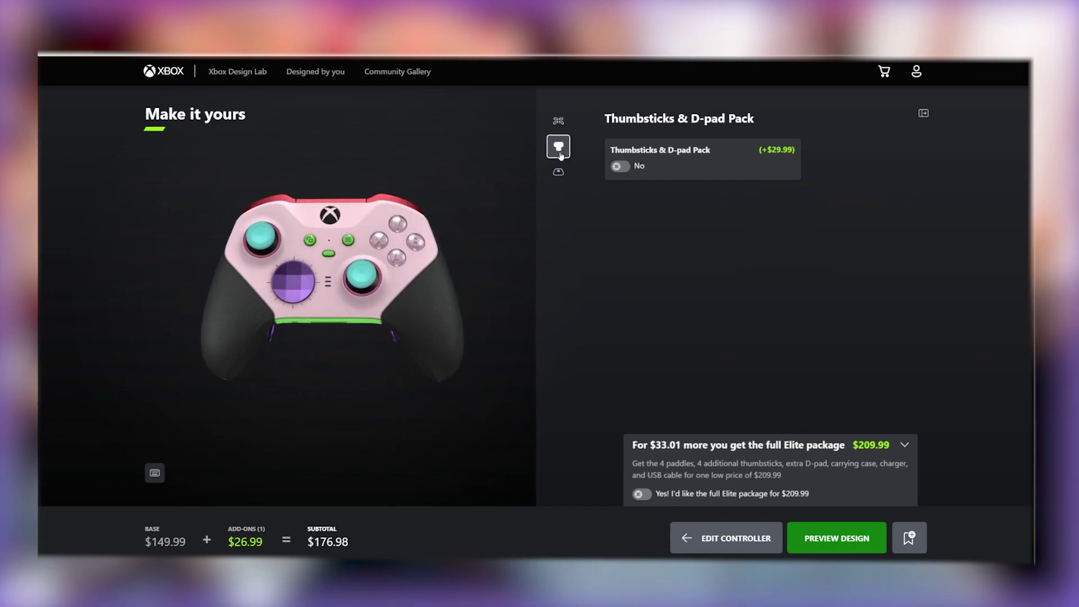
click(618, 166)
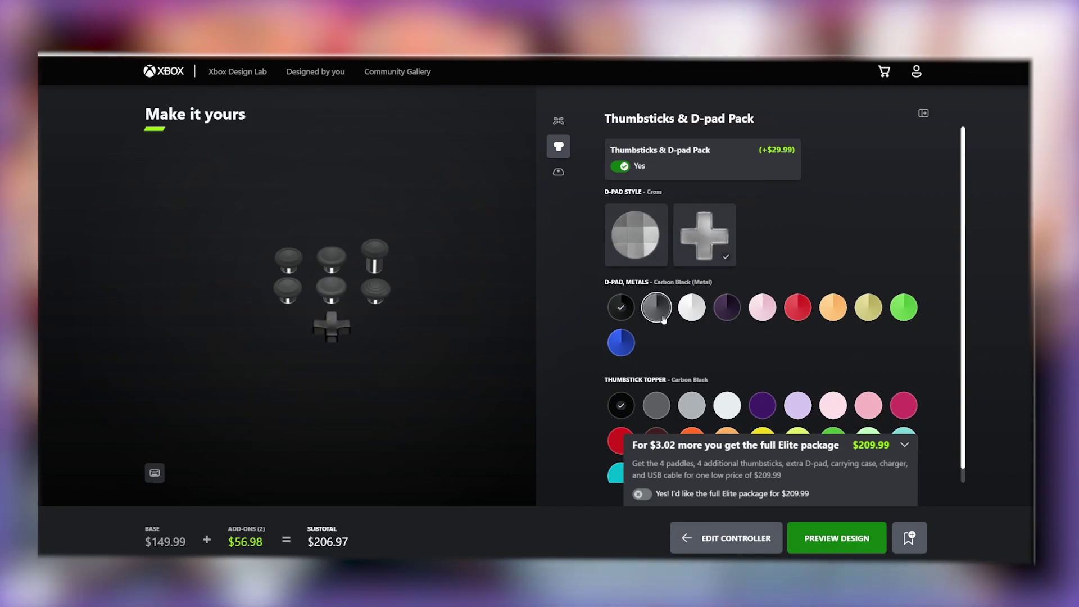
click(690, 308)
Set the pack's thumbstick toppers to Soft Purple after trying Astral Purple, collapsing the Elite package offer.
scroll(744, 306, down, 3)
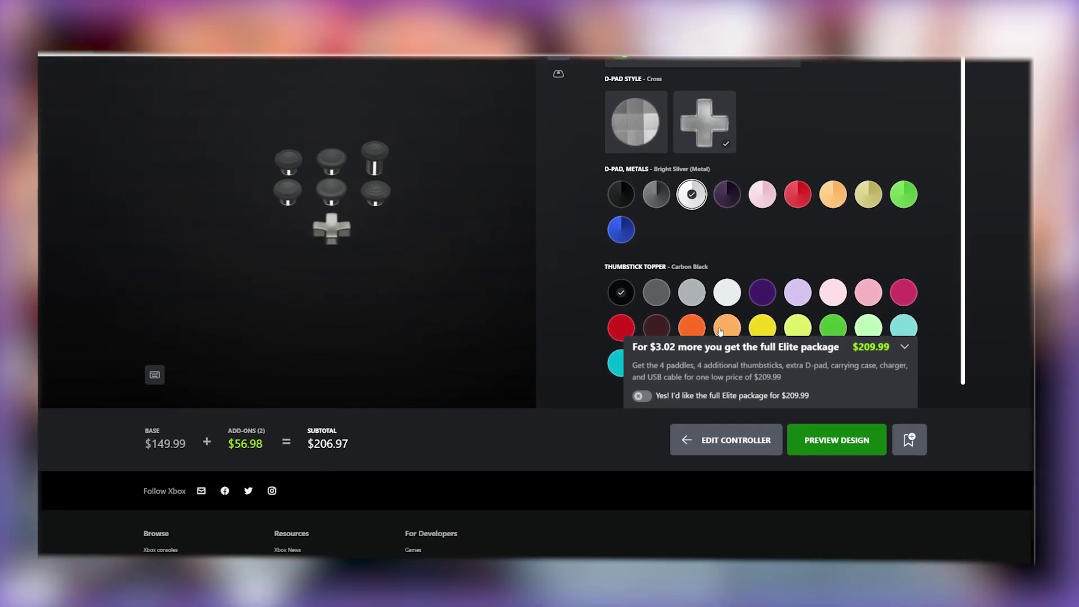
click(752, 298)
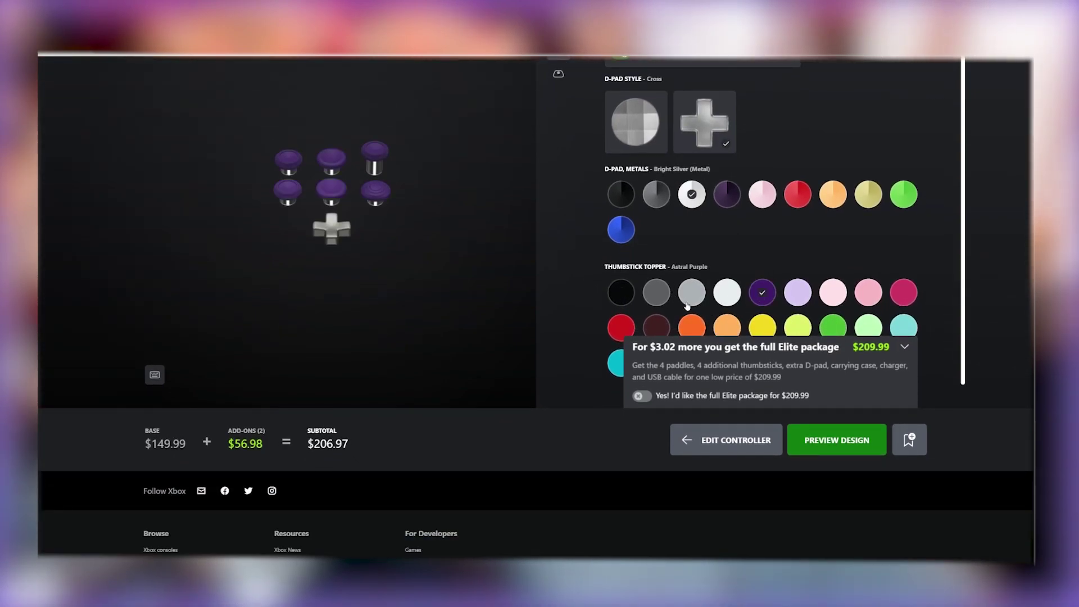
click(905, 345)
scroll(482, 231, up, 2)
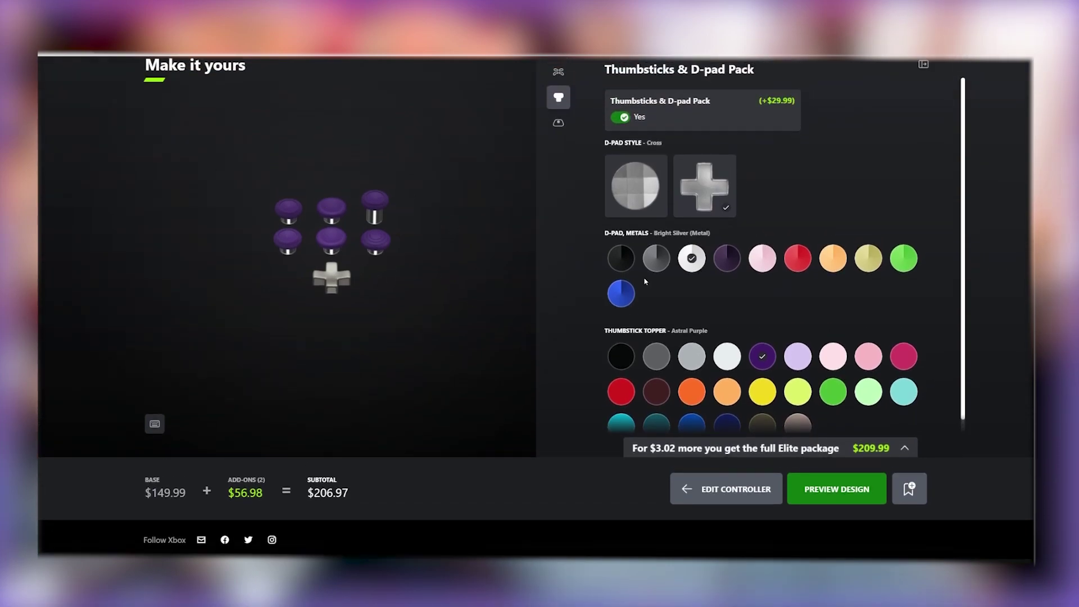
scroll(789, 385, down, 1)
click(801, 343)
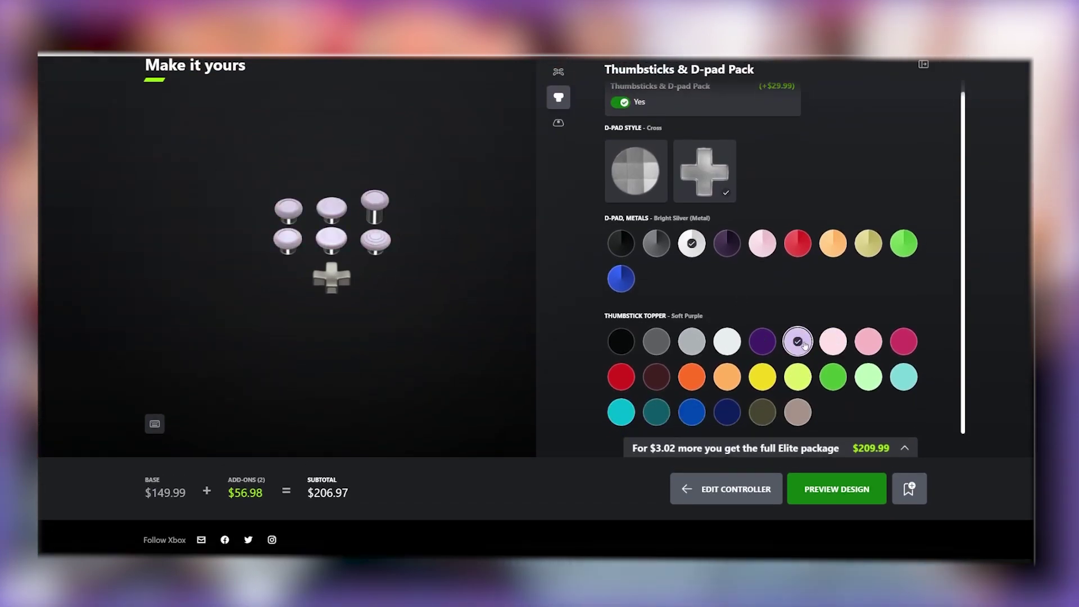
Preview the finished design and examine its price summary and the close-up images of the controller's parts.
scroll(808, 361, down, 2)
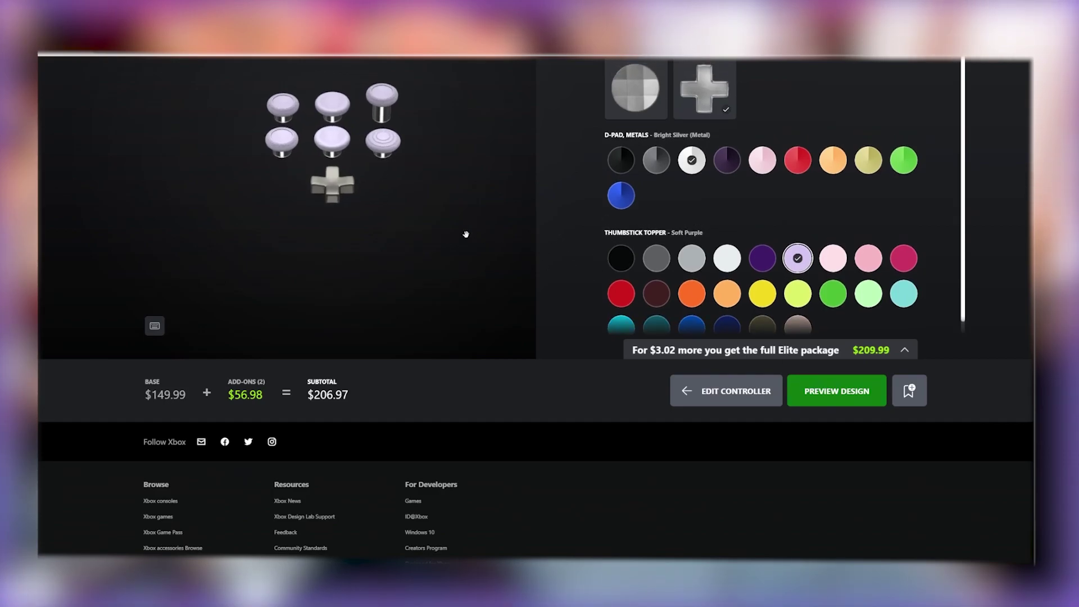
click(856, 390)
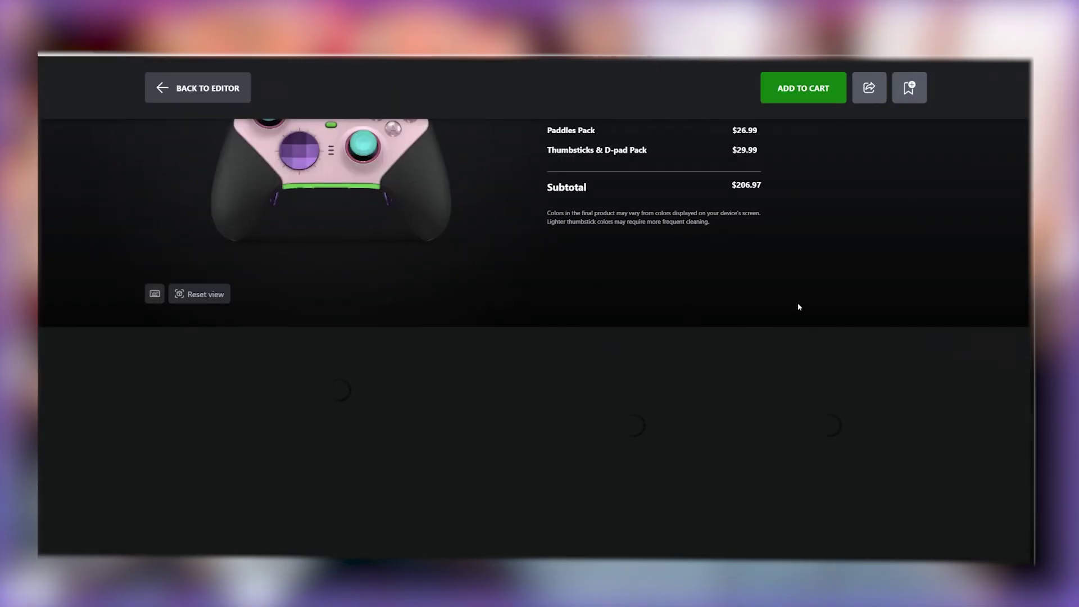
scroll(798, 306, up, 3)
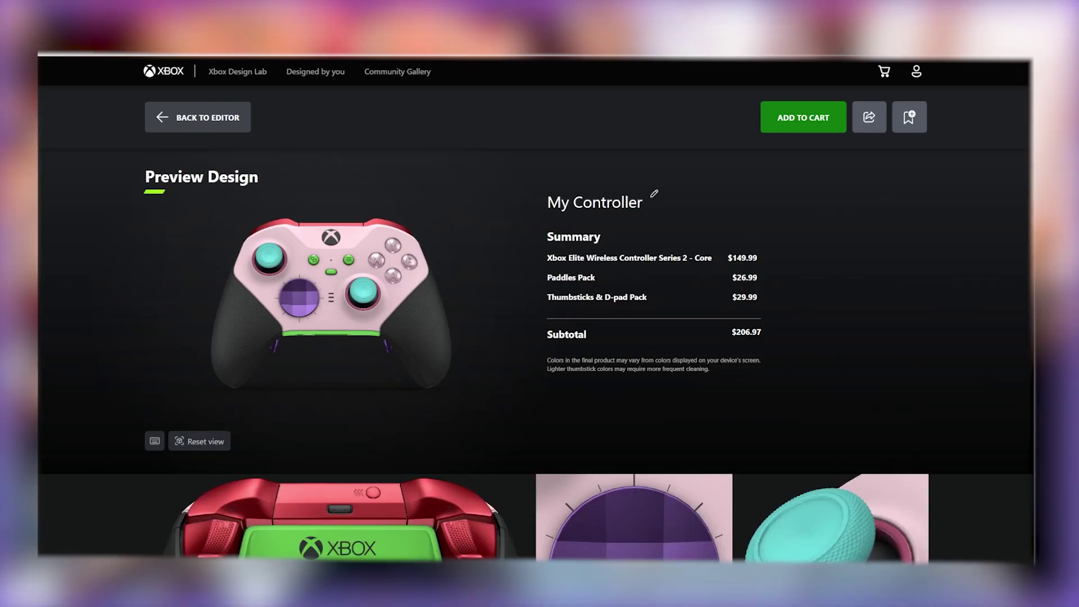
scroll(654, 279, down, 4)
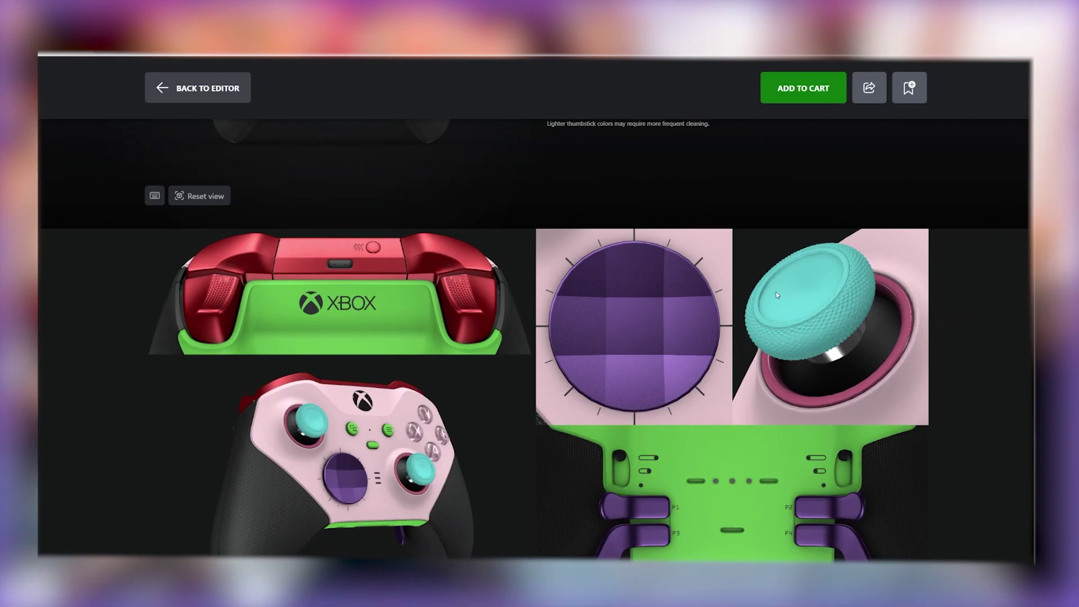
scroll(760, 286, down, 3)
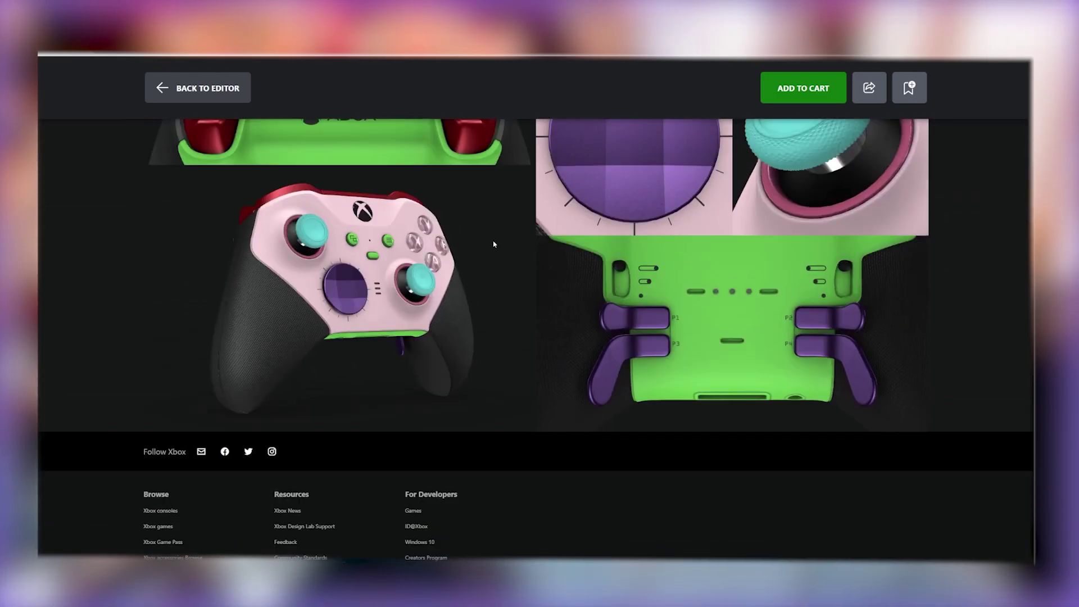
scroll(734, 241, up, 2)
scroll(769, 316, up, 2)
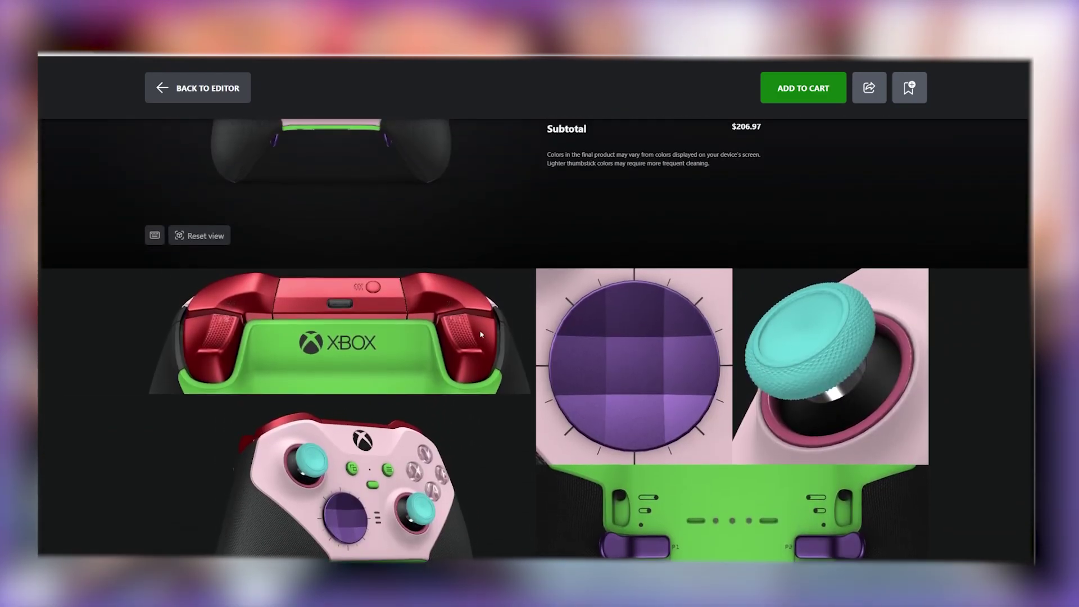
scroll(760, 344, down, 4)
scroll(591, 363, up, 5)
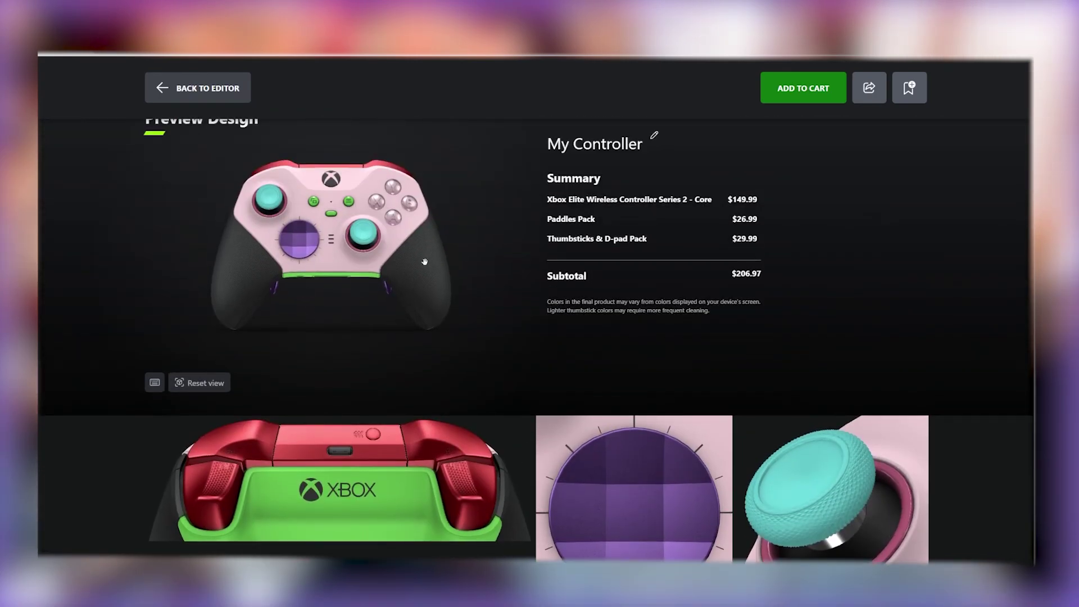
Leave the preview, browse the saved designs in My gallery and open the purple Elite controller with the full package for editing.
click(212, 91)
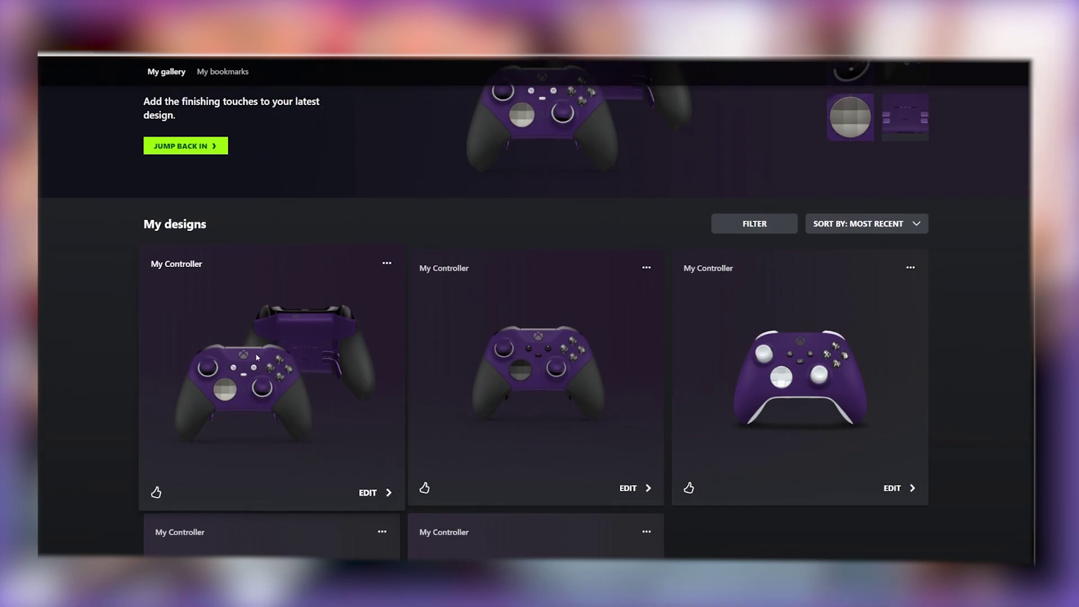
scroll(227, 424, up, 1)
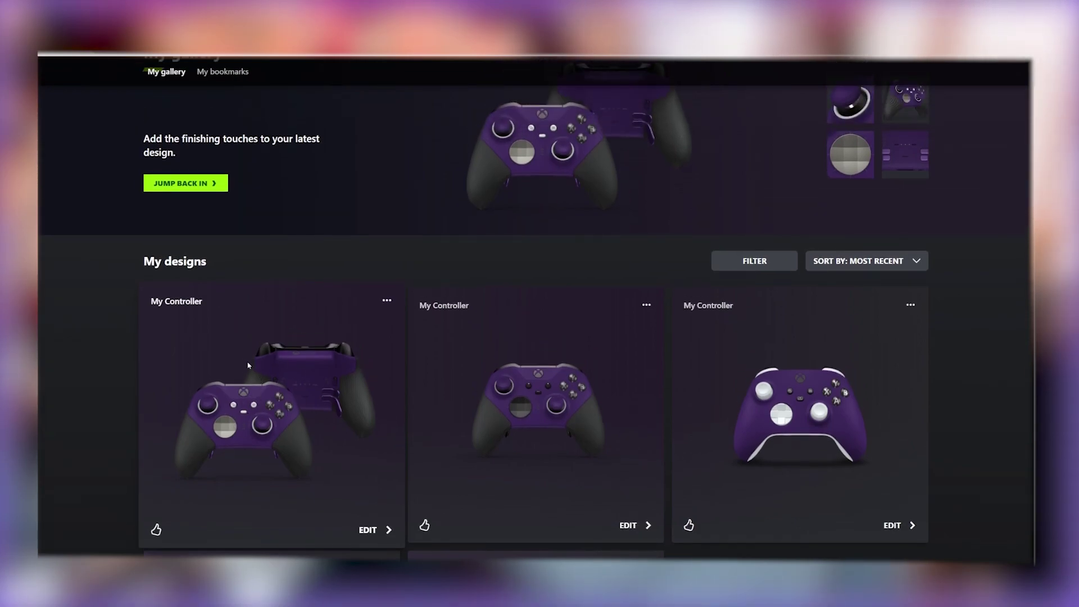
scroll(664, 386, down, 1)
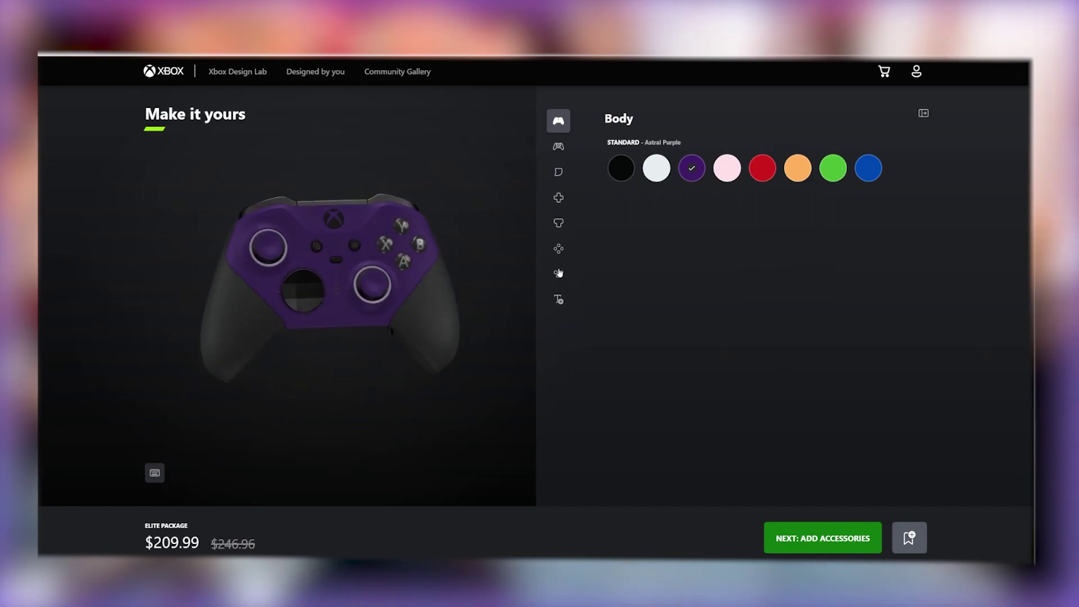
click(559, 250)
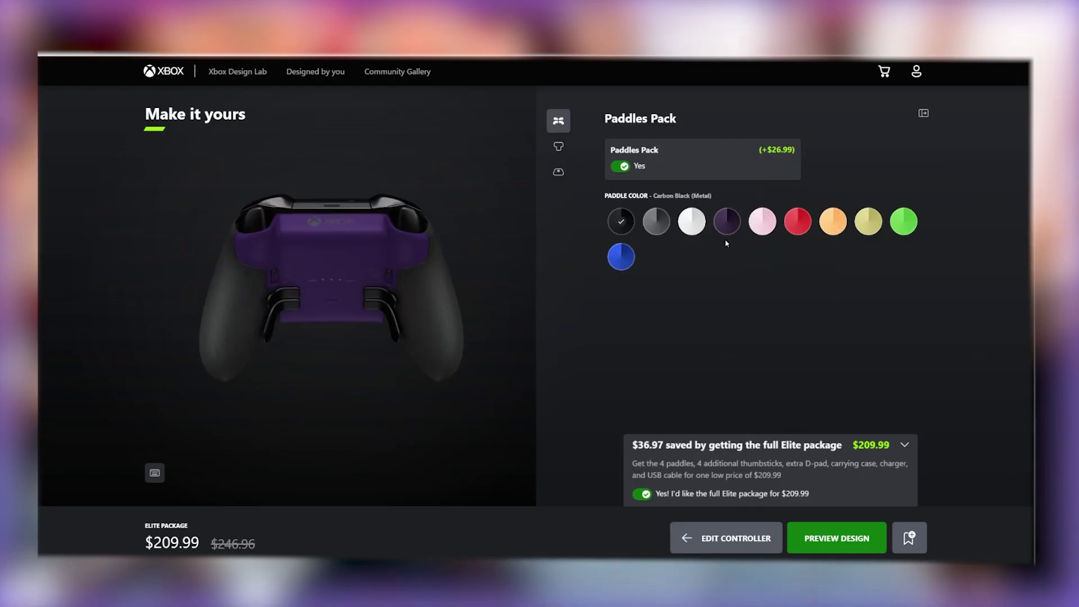
Set the purple controller's paddles to Bright Silver (Metal) after trying Astral Purple, and return to the controller editor.
click(726, 227)
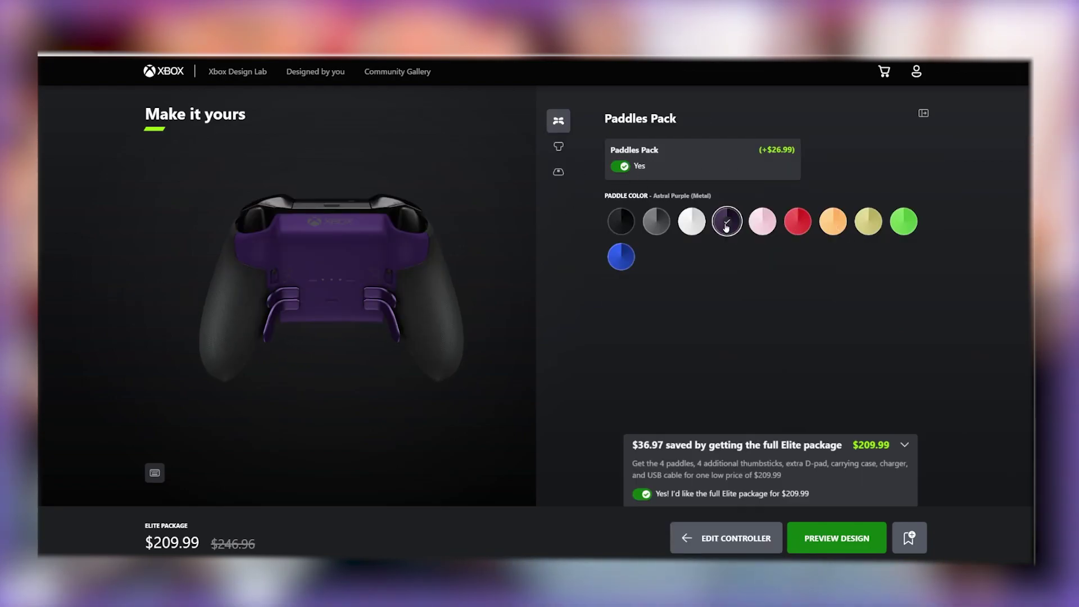
drag(347, 251, 210, 260)
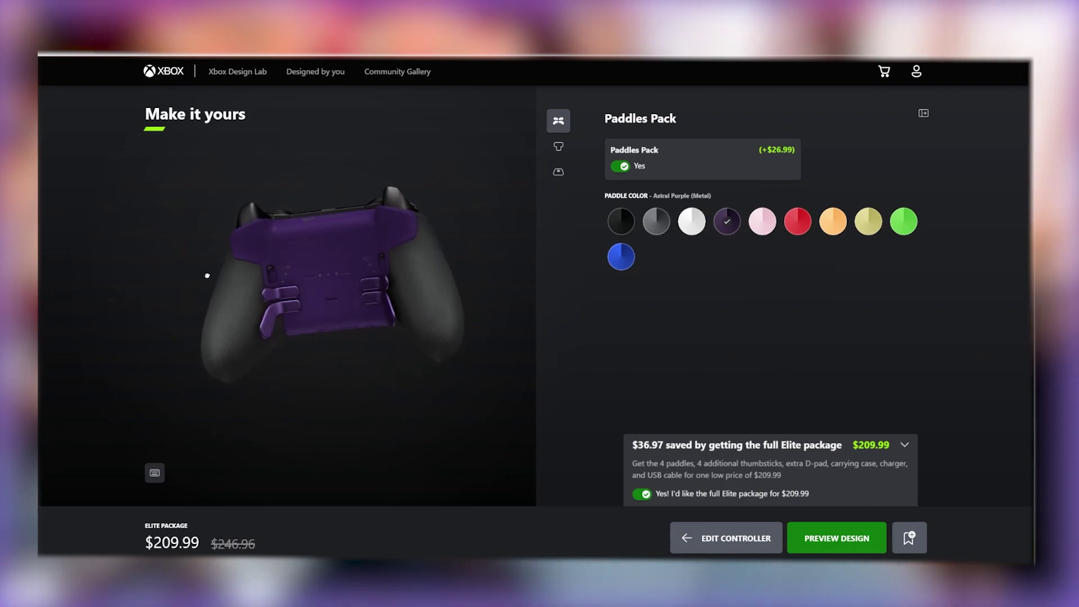
click(691, 221)
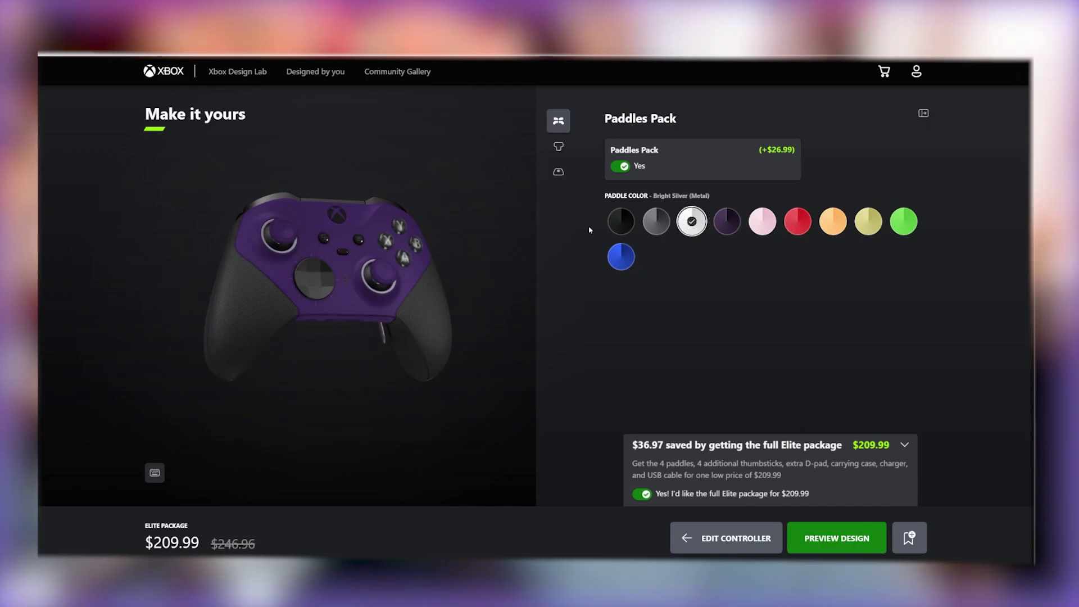
click(559, 147)
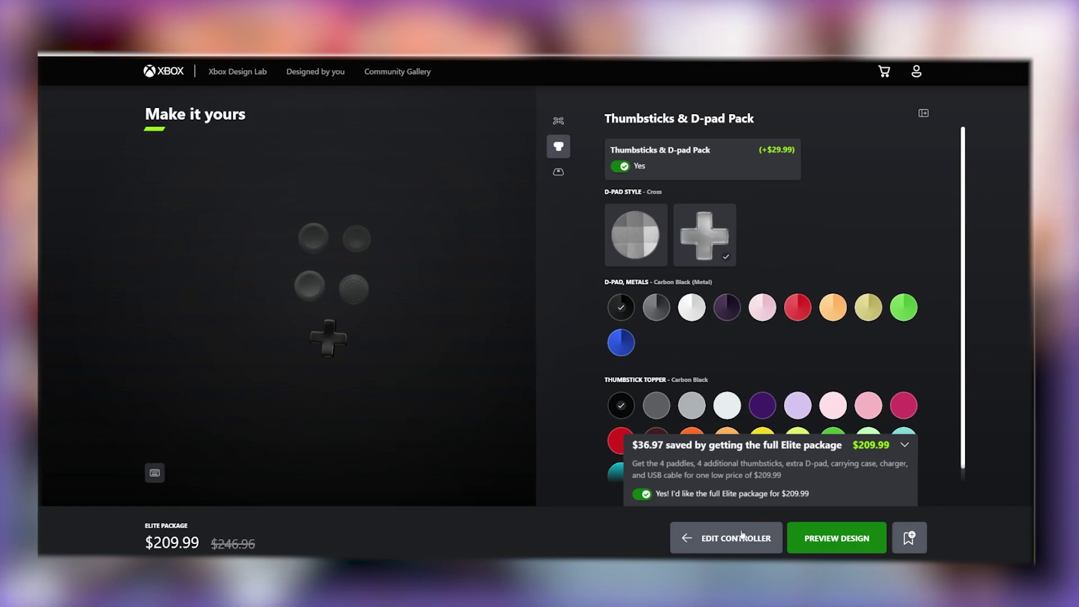
click(725, 539)
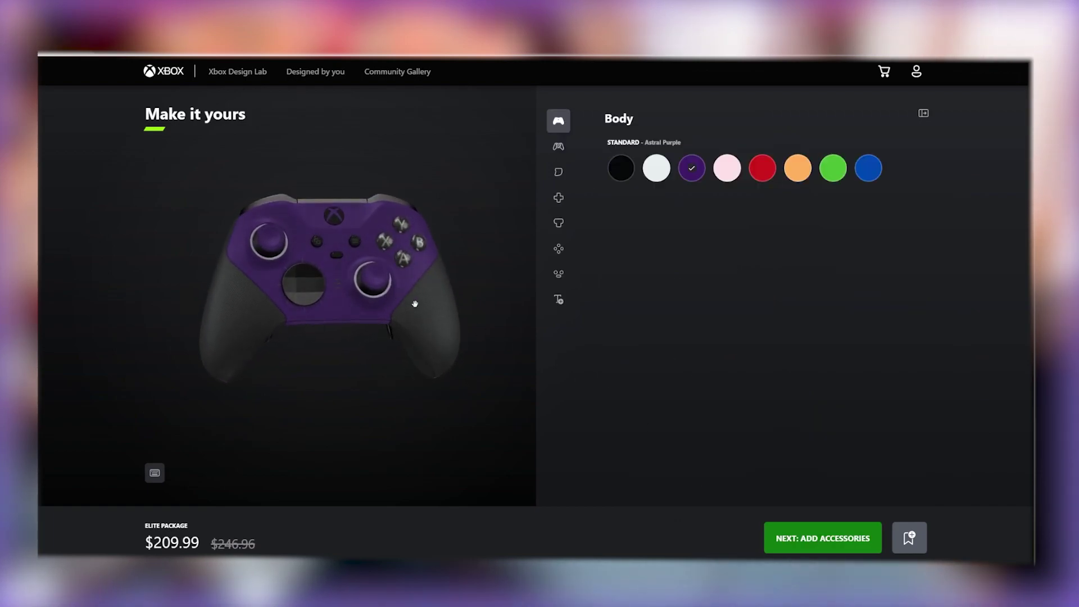